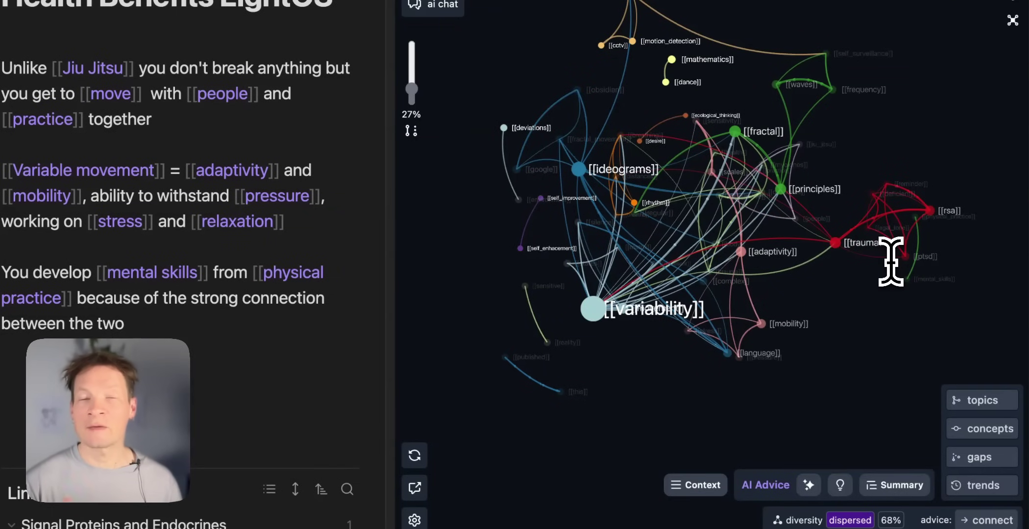
In Obsidian, focus the InfraNodus graph on the Breathing Rhythm, then Trauma Regulation clusters
key(super+Tab)
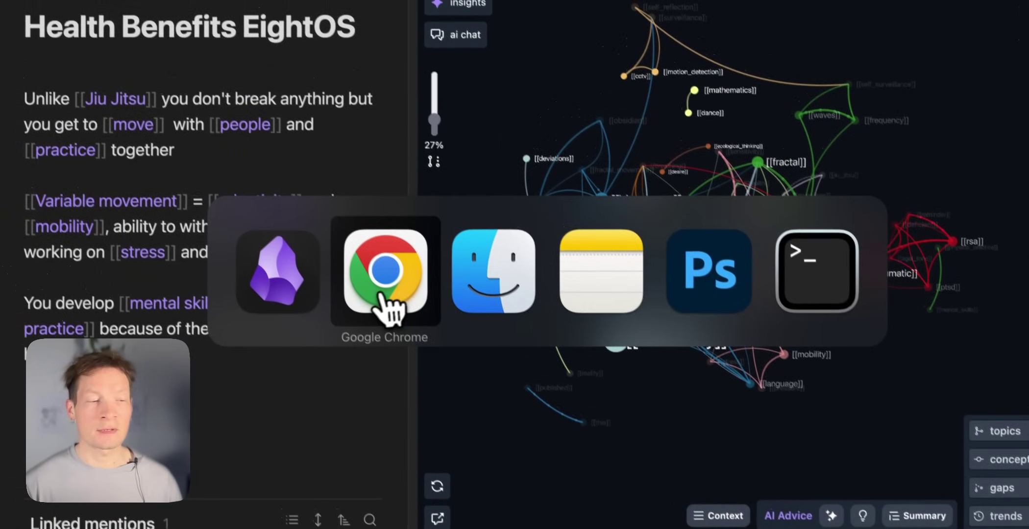
click(365, 239)
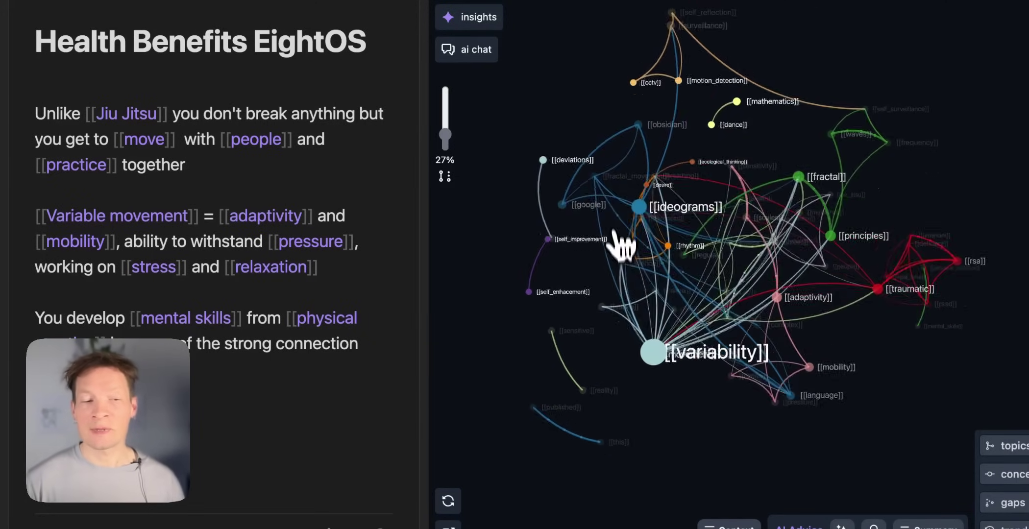
click(664, 218)
click(679, 221)
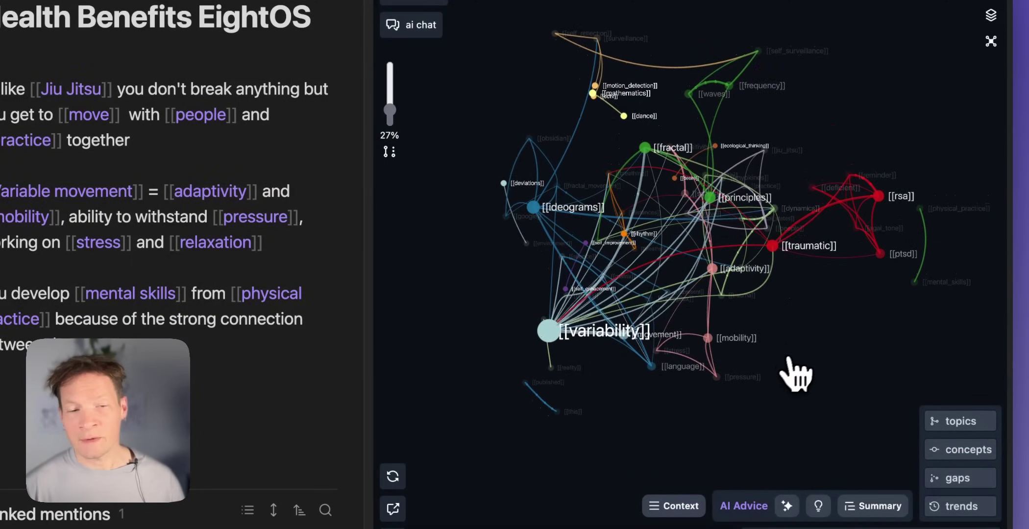
click(851, 317)
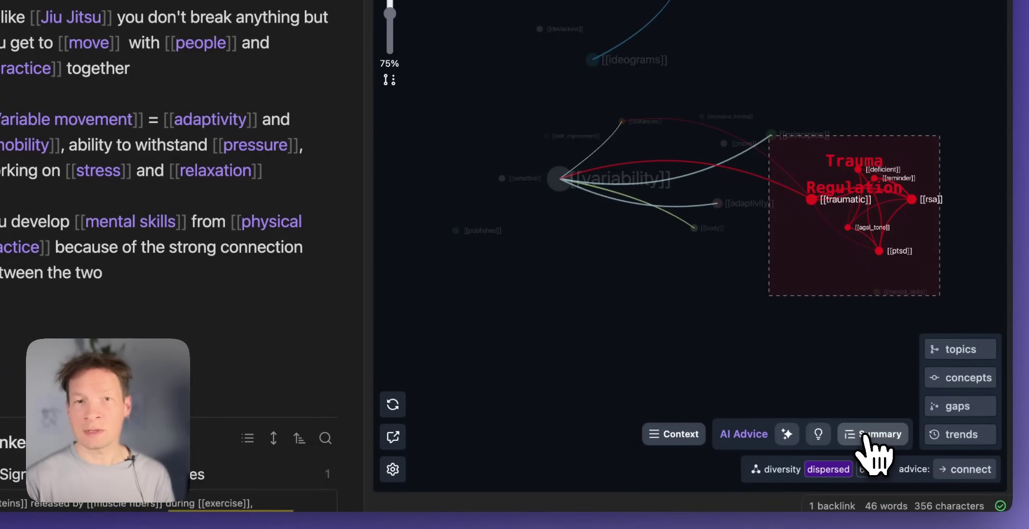
Generate the AI summary of the notes and drag the [[variability]] node to re-settle the graph
click(866, 436)
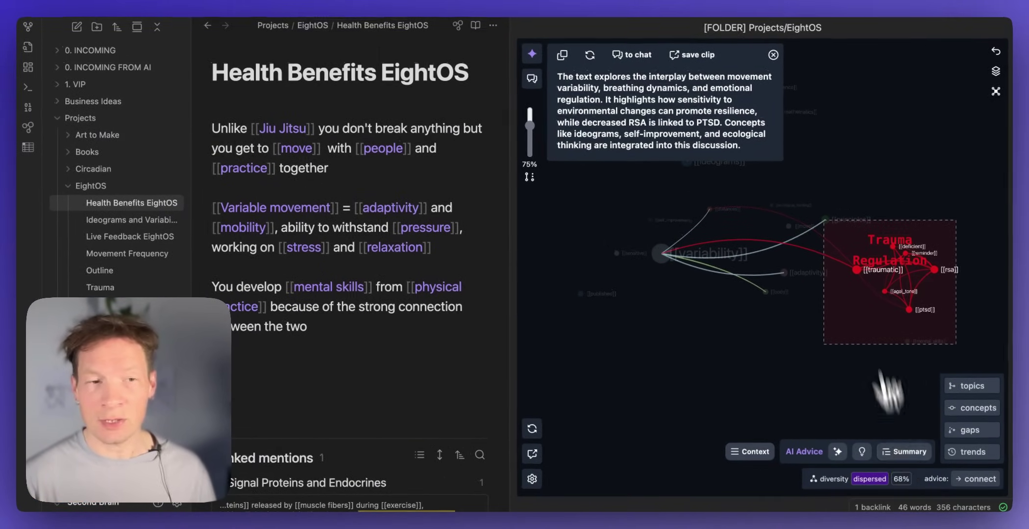
scroll(845, 147, down, 5)
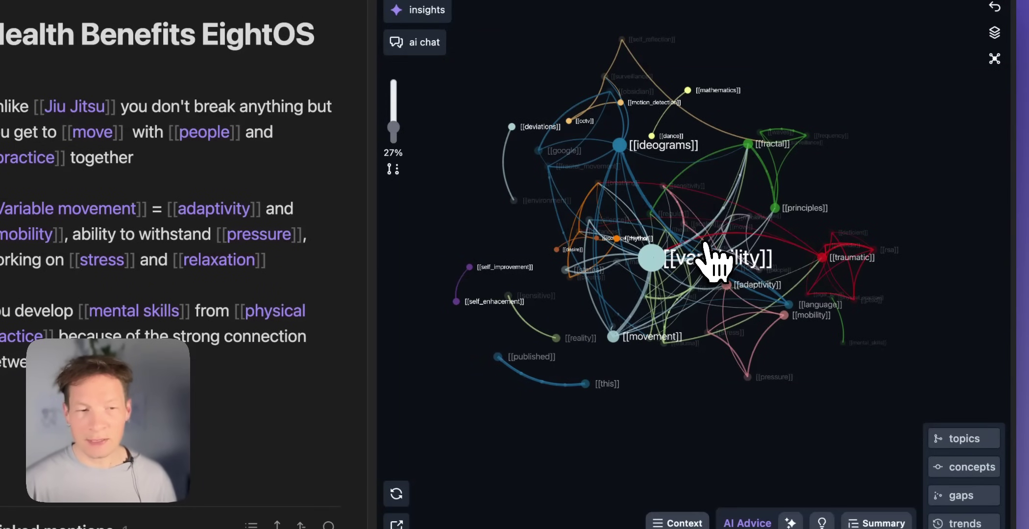
drag(711, 260, 695, 275)
drag(728, 245, 576, 333)
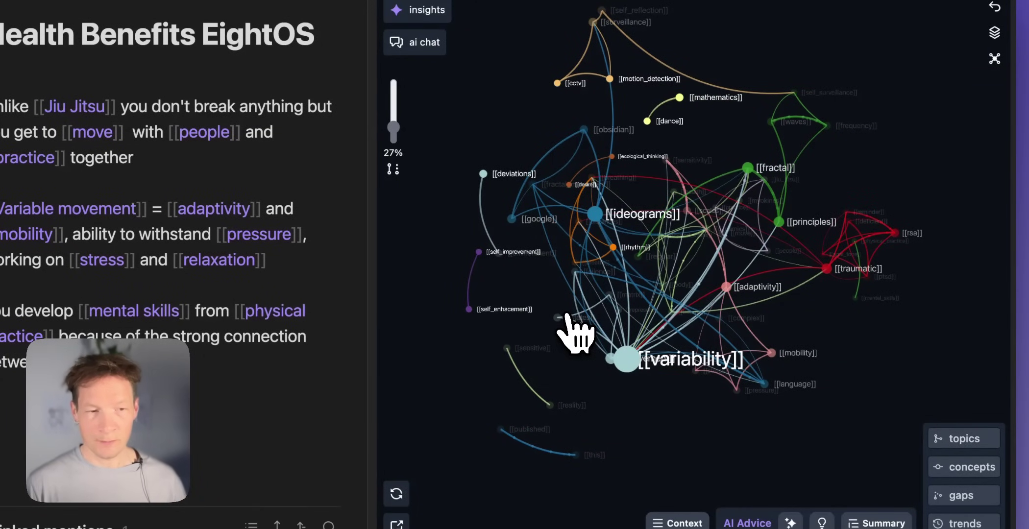
drag(576, 334, 576, 333)
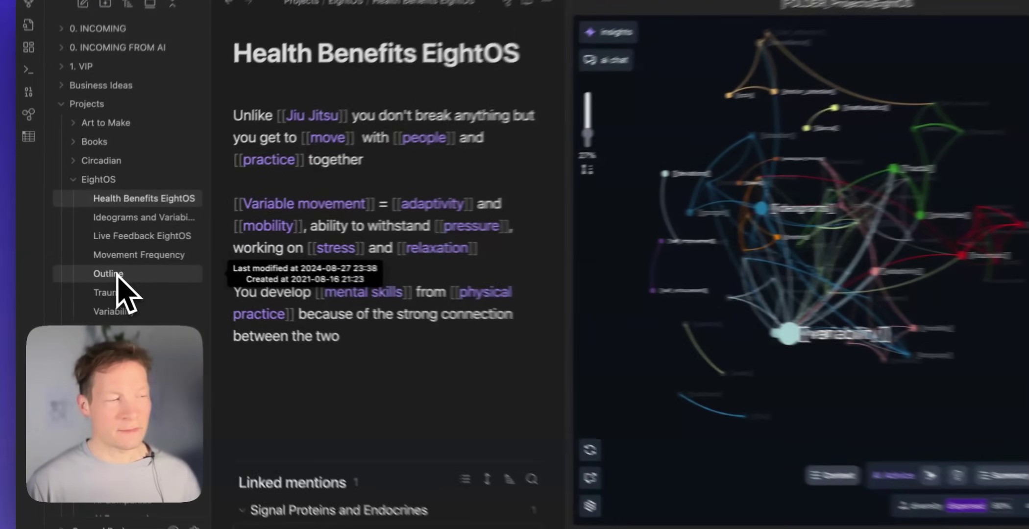
Browse the Outline, Trauma, Variability and other EightOS notes, ending on Health Benefits EightOS
click(108, 270)
click(108, 287)
click(108, 305)
click(142, 257)
click(140, 235)
click(139, 214)
click(139, 192)
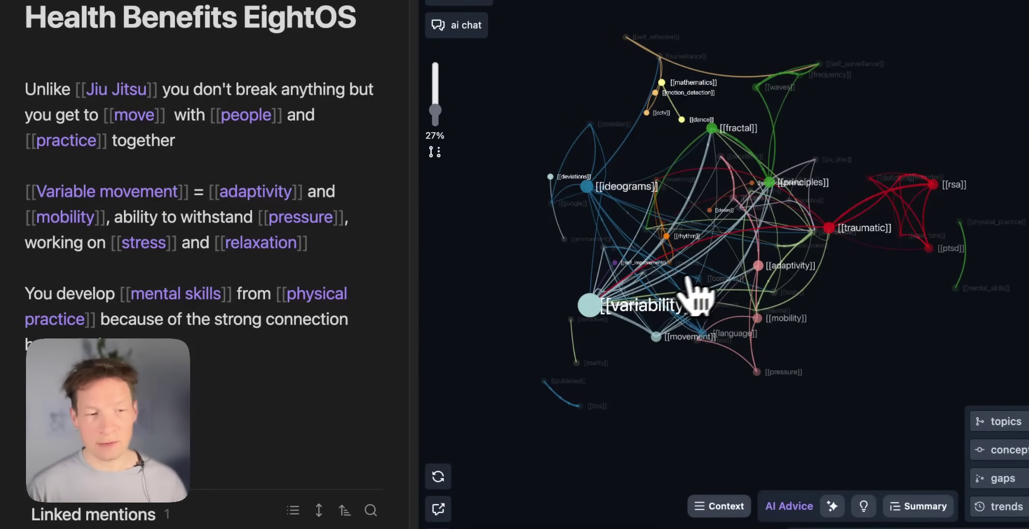
Attach the seven EightOS note files in ChatGPT and ask 'What should I develop further?'
key(super+Tab)
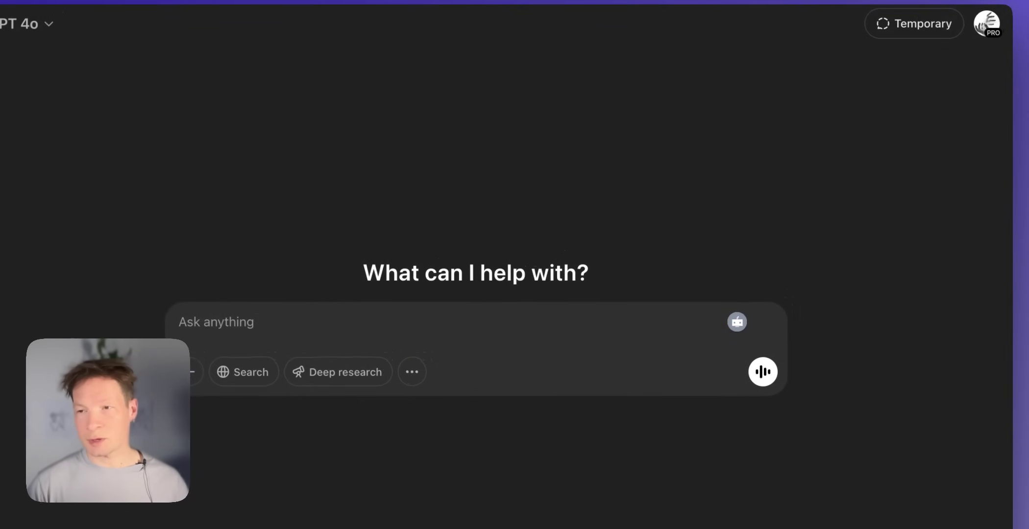
drag(1026, 314, 493, 276)
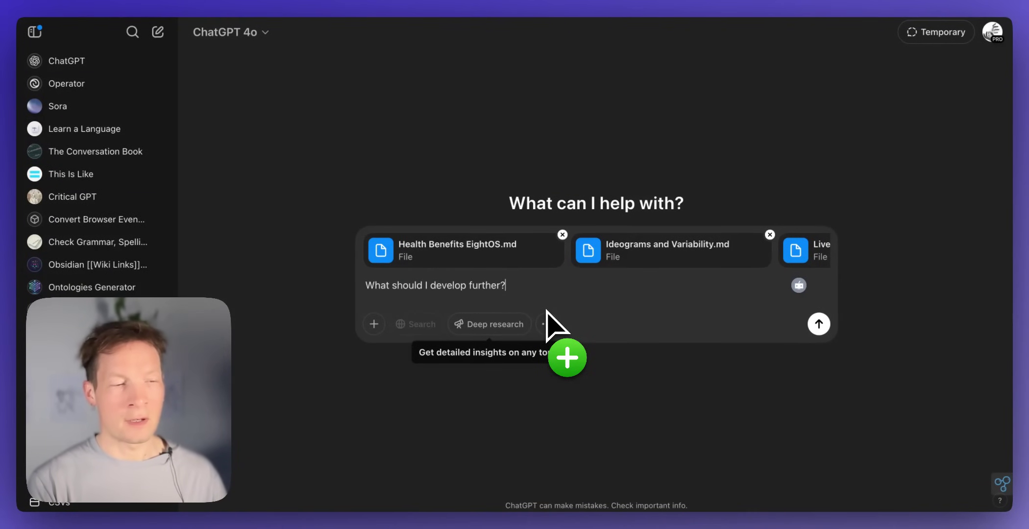
key(Return)
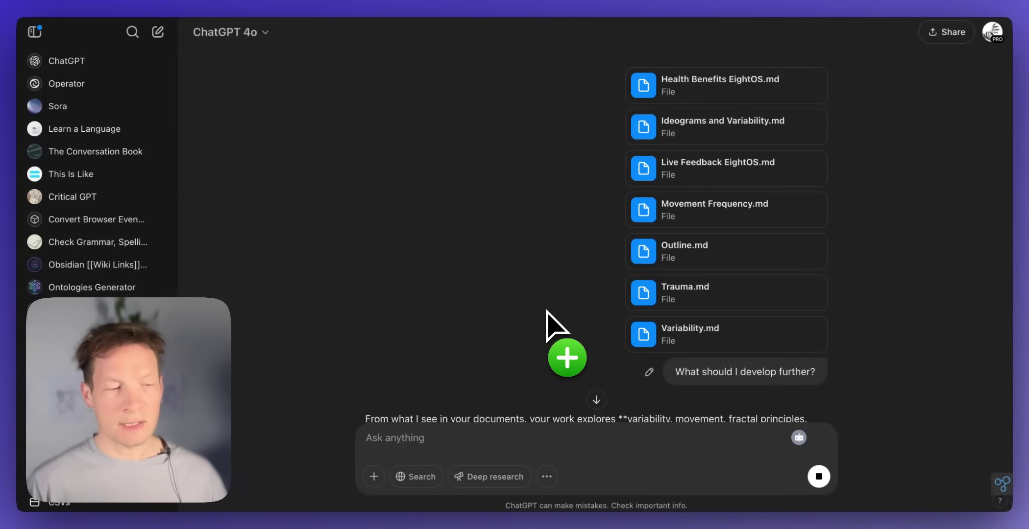
Read through the suggested directions and select the section 3 heading
scroll(545, 311, down, 3)
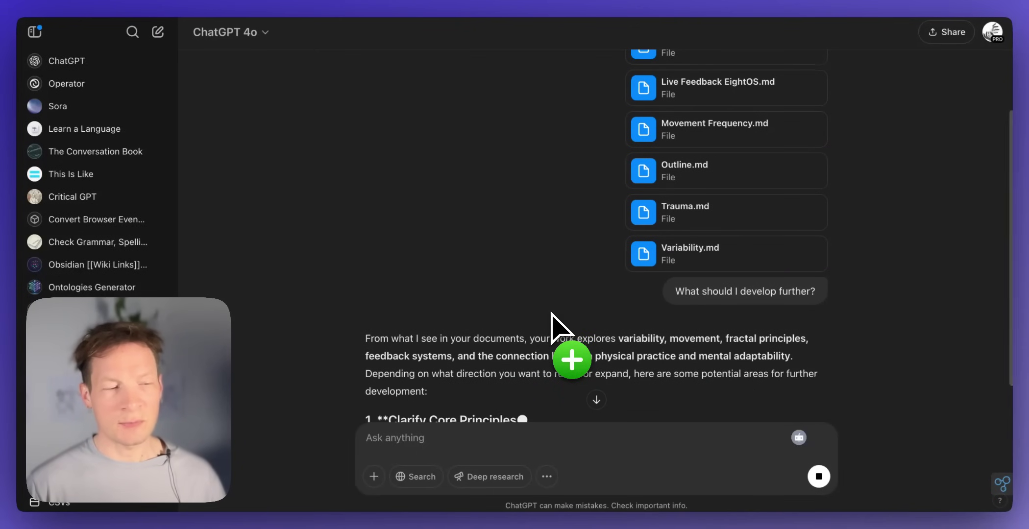
scroll(551, 314, down, 5)
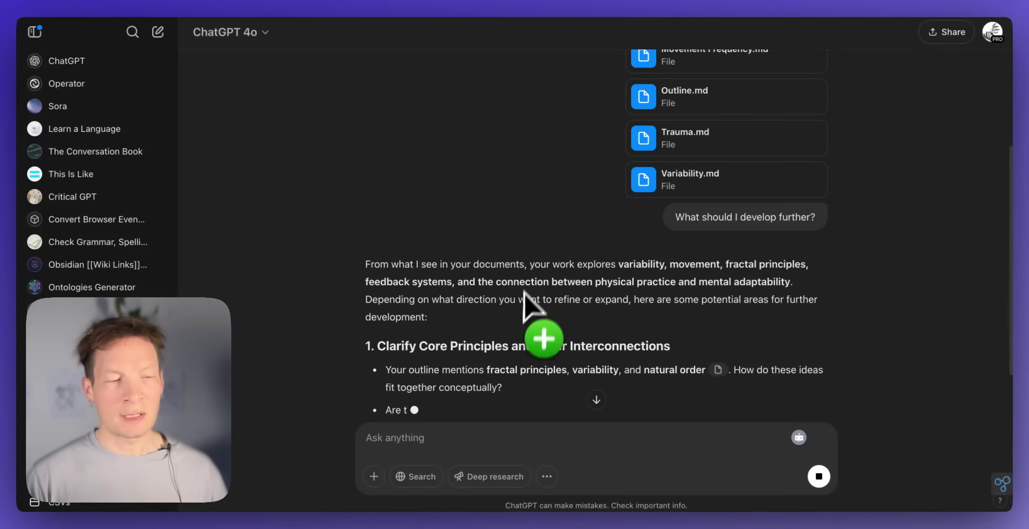
scroll(498, 321, down, 2)
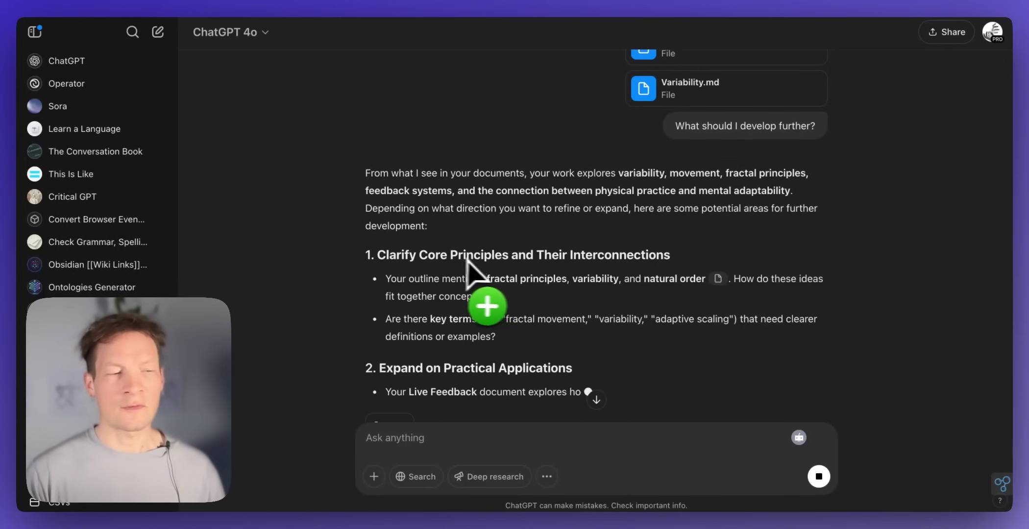
scroll(657, 270, down, 4)
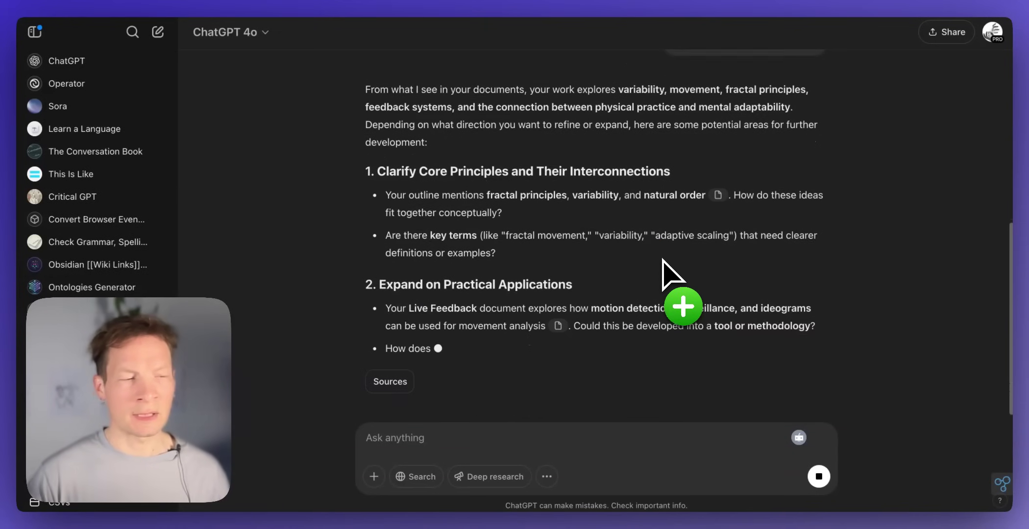
scroll(524, 334, down, 2)
scroll(523, 336, down, 2)
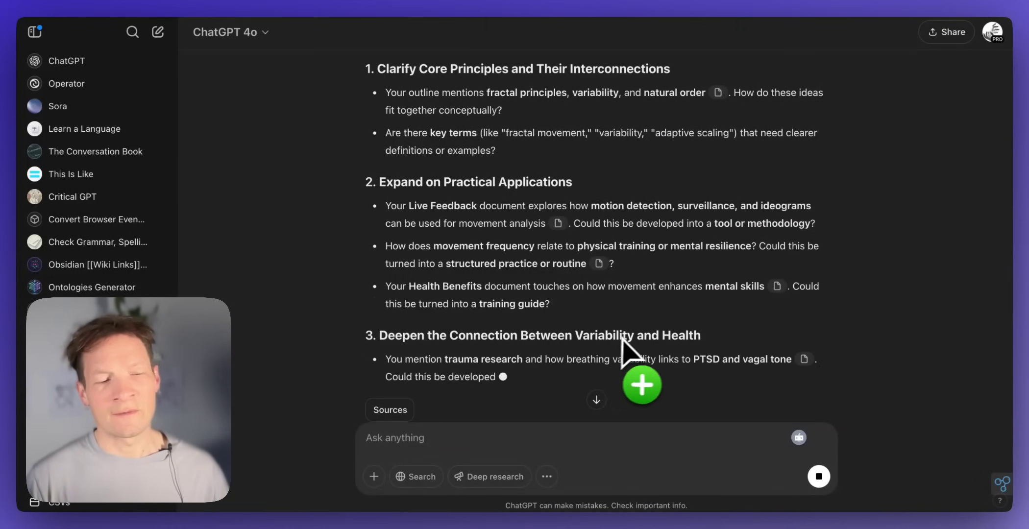
scroll(661, 343, down, 2)
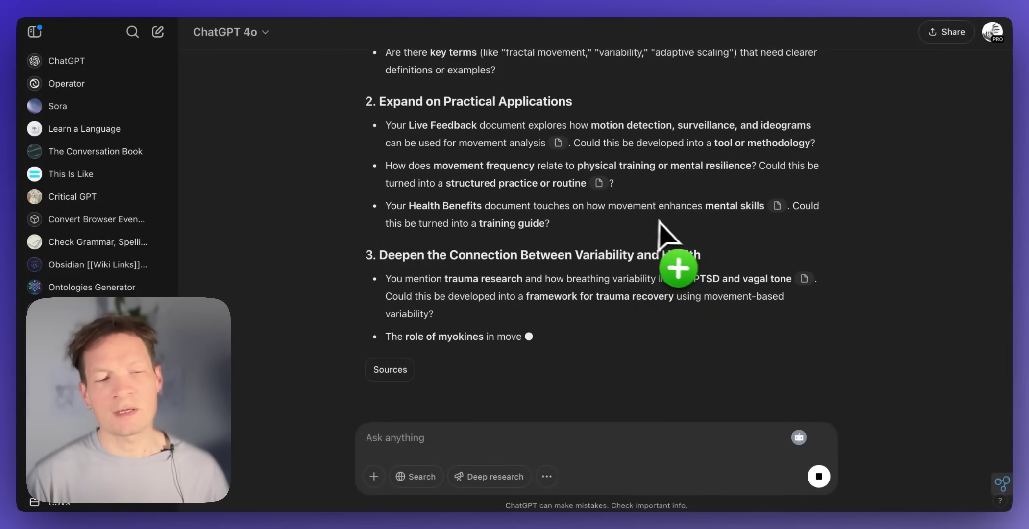
scroll(635, 222, up, 5)
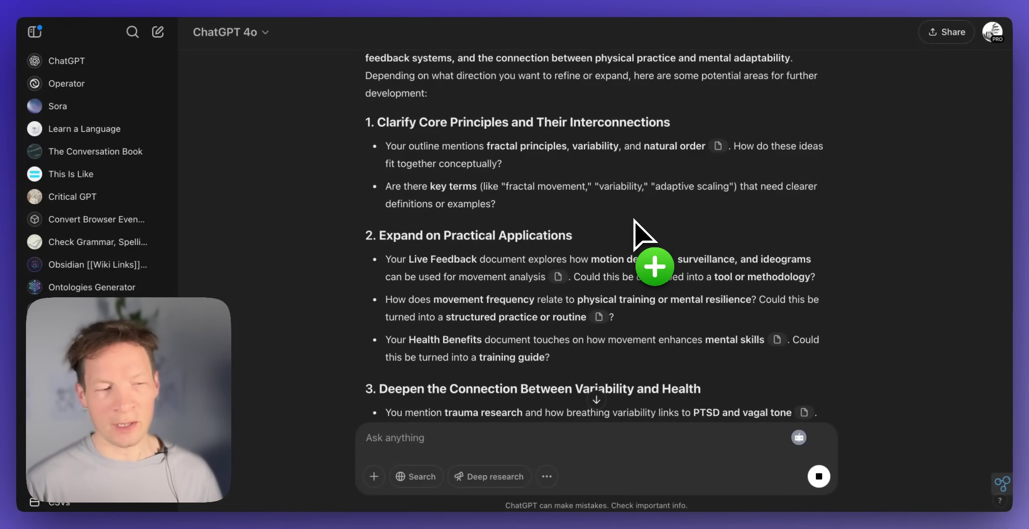
scroll(575, 294, down, 3)
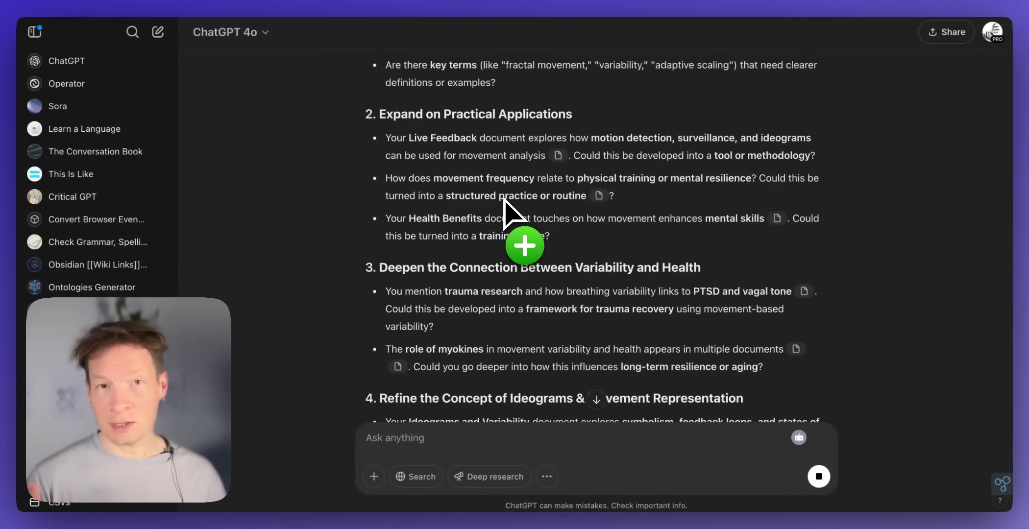
scroll(505, 206, down, 3)
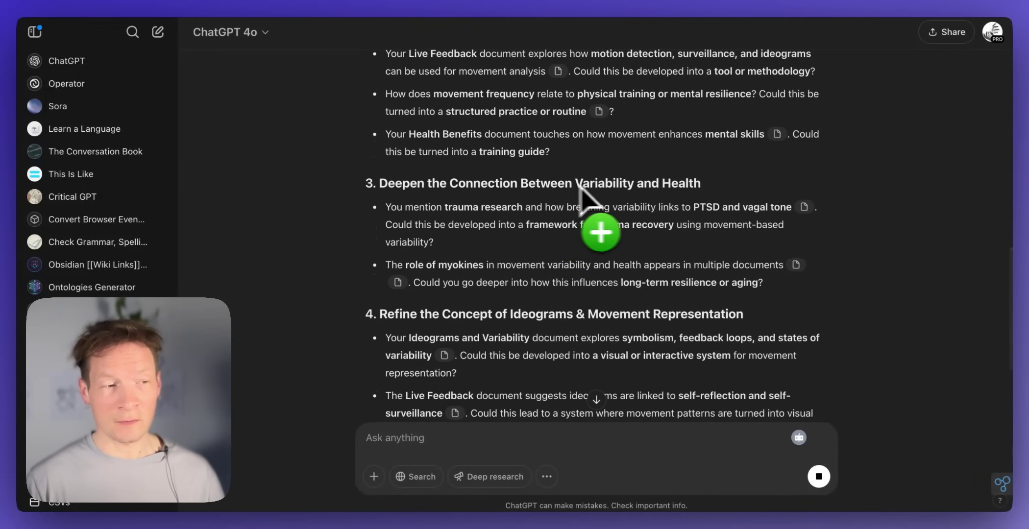
drag(387, 183, 648, 181)
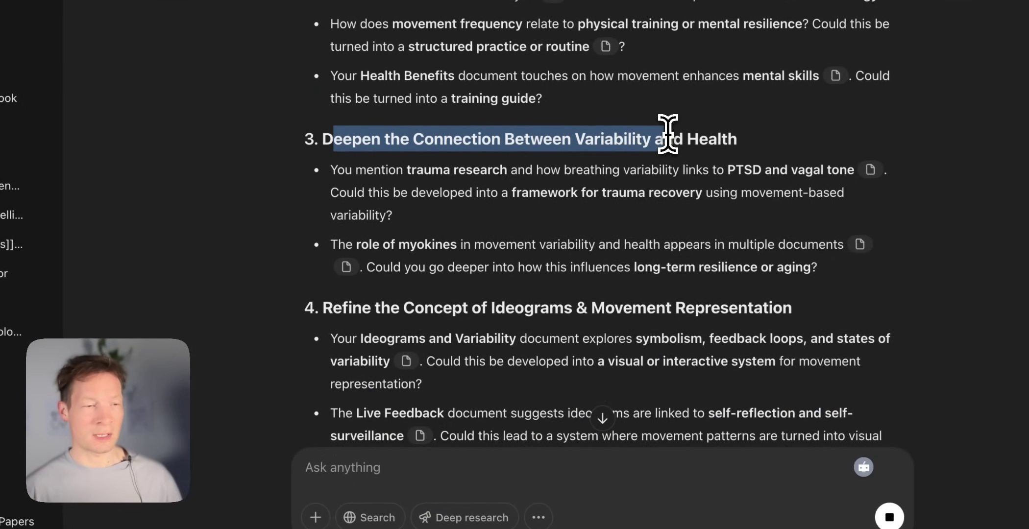
drag(668, 133, 700, 145)
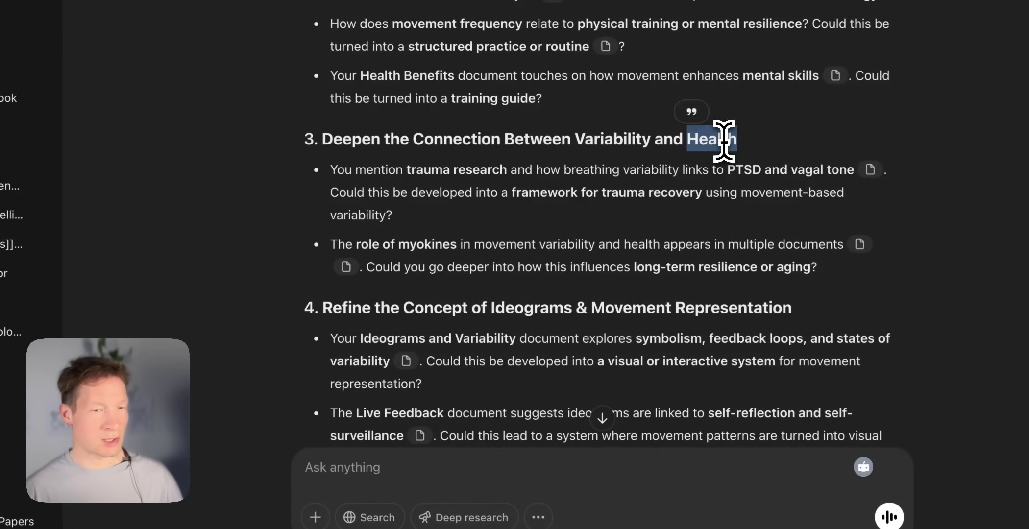
Paste the copied section 3 heading with 'tell me more' as a follow-up and send it
triple_click(724, 140)
key(super+c)
click(364, 467)
key(super+v)
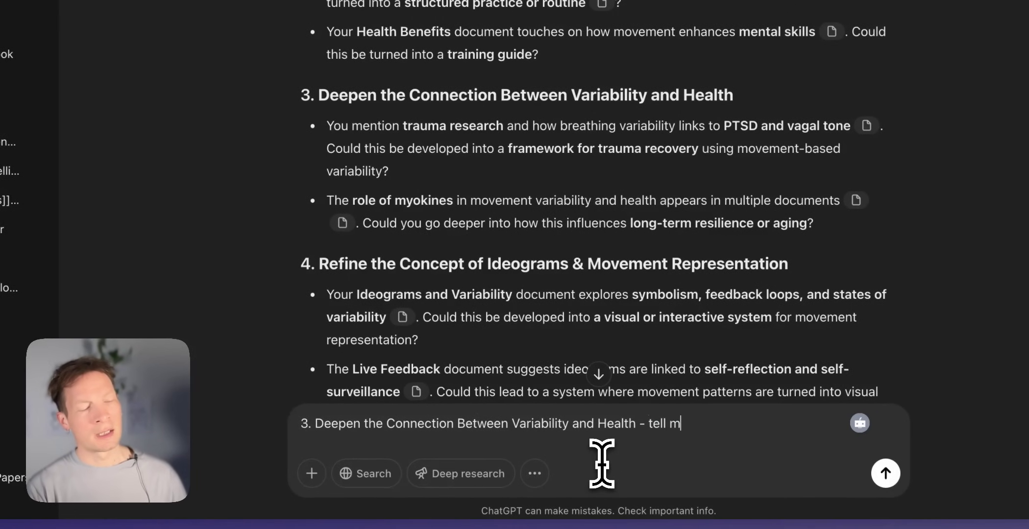
key(Return)
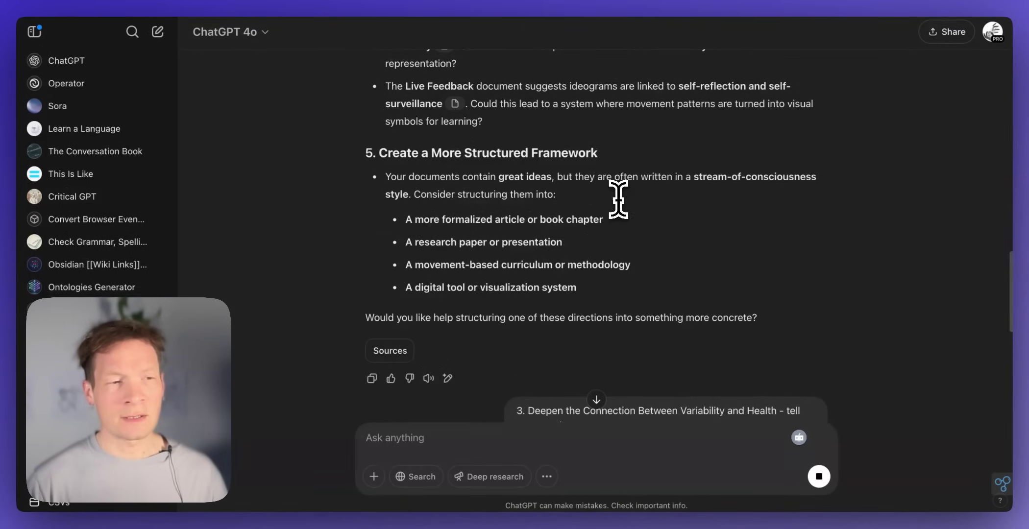
Look over the reply on variability and health, then return to Obsidian's Health Benefits note
scroll(618, 199, up, 4)
scroll(623, 206, down, 5)
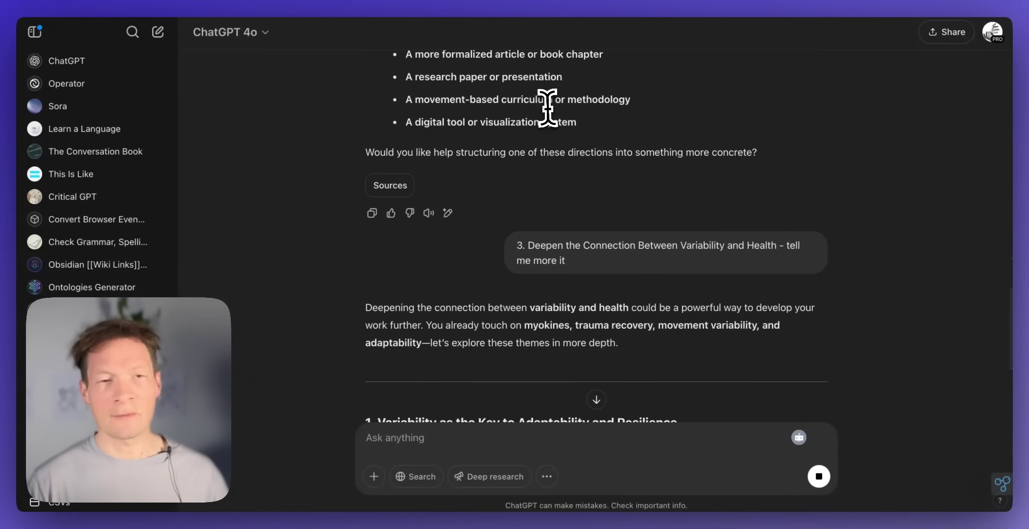
scroll(590, 293, down, 5)
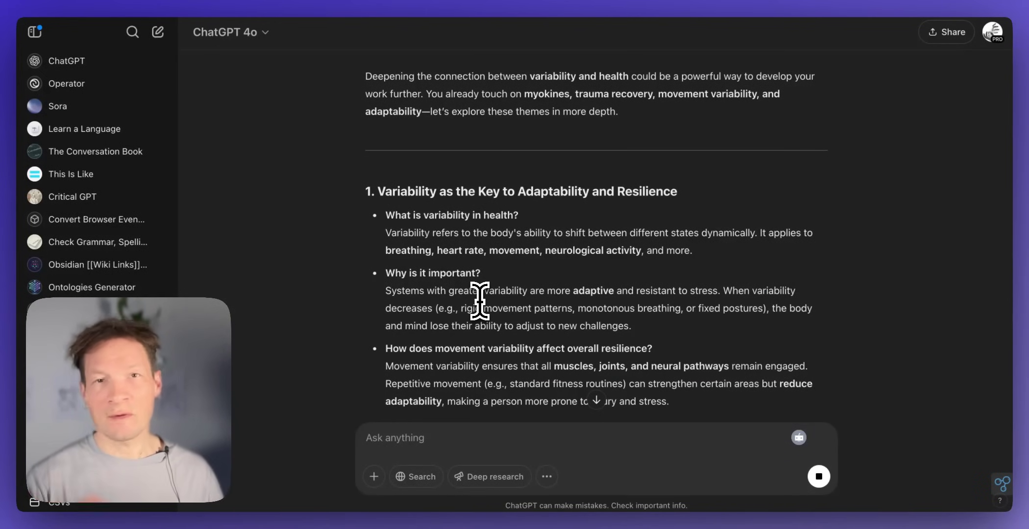
scroll(490, 284, up, 3)
key(super+Tab)
key(super+Tab)
key(super+Tab)
click(578, 274)
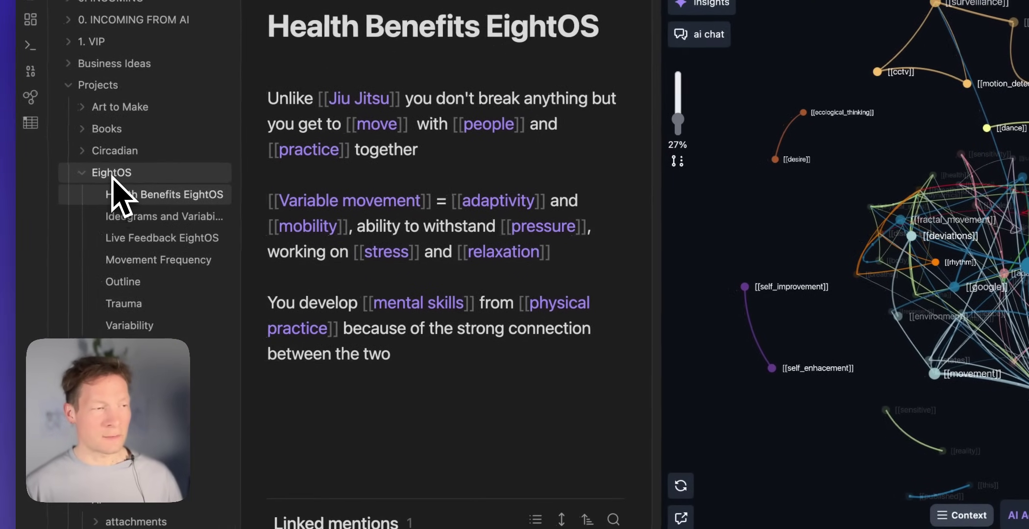
Build an InfraNodus graph of the EightOS folder and focus on the [[variability]] and [[fractal]] nodes
right_click(113, 174)
click(202, 365)
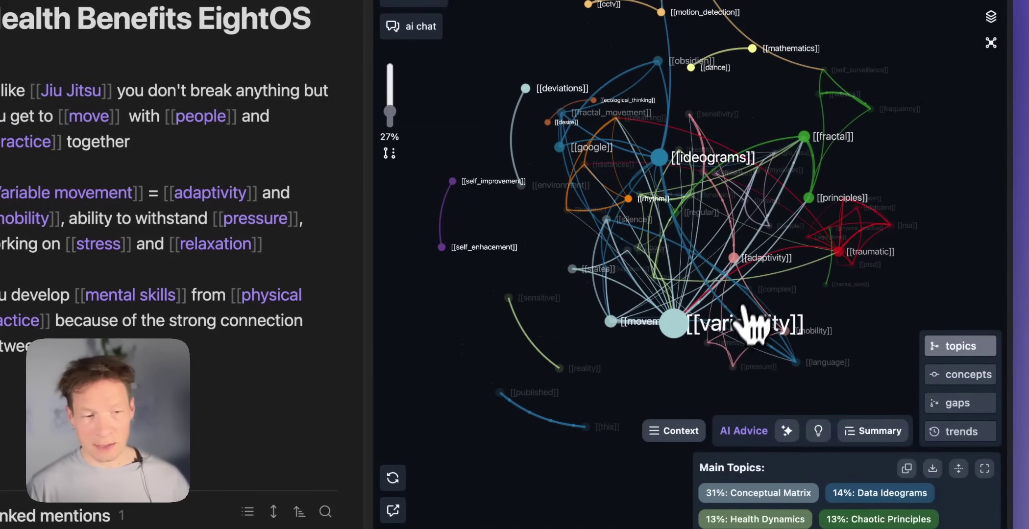
click(724, 327)
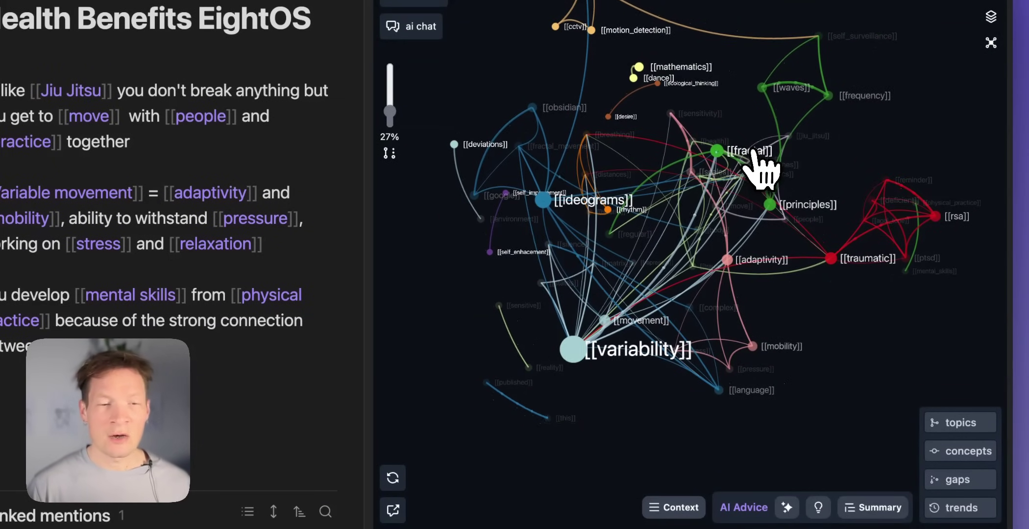
click(753, 152)
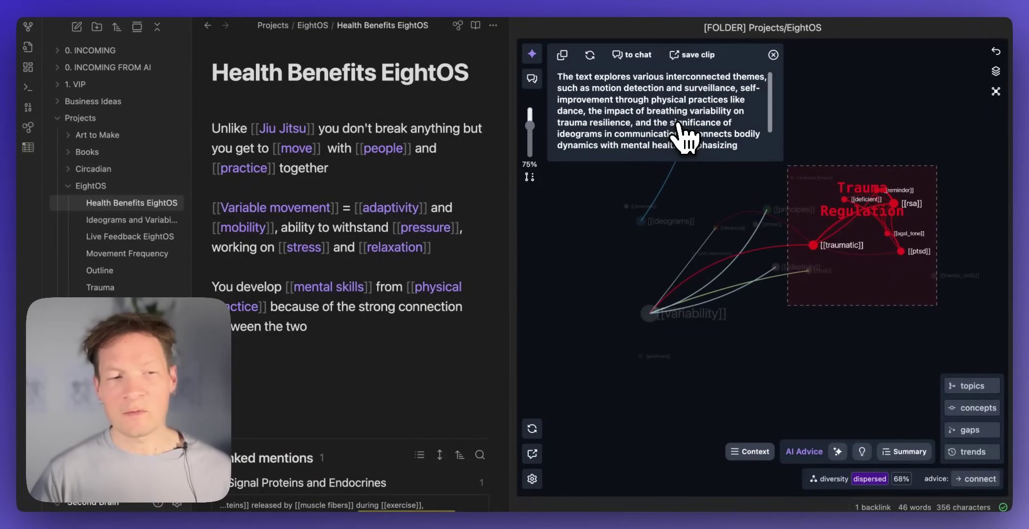
Close the Trauma Regulation AI summary popup to show the full EightOS graph
click(773, 55)
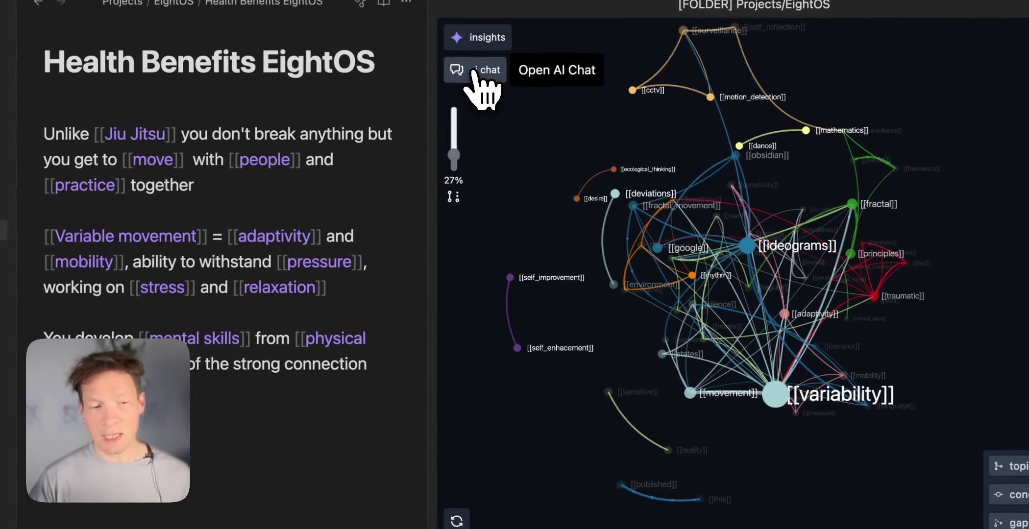
Replace the prefilled summary in the graph's AI chat with 'What should I focus on here?' and send it
click(473, 71)
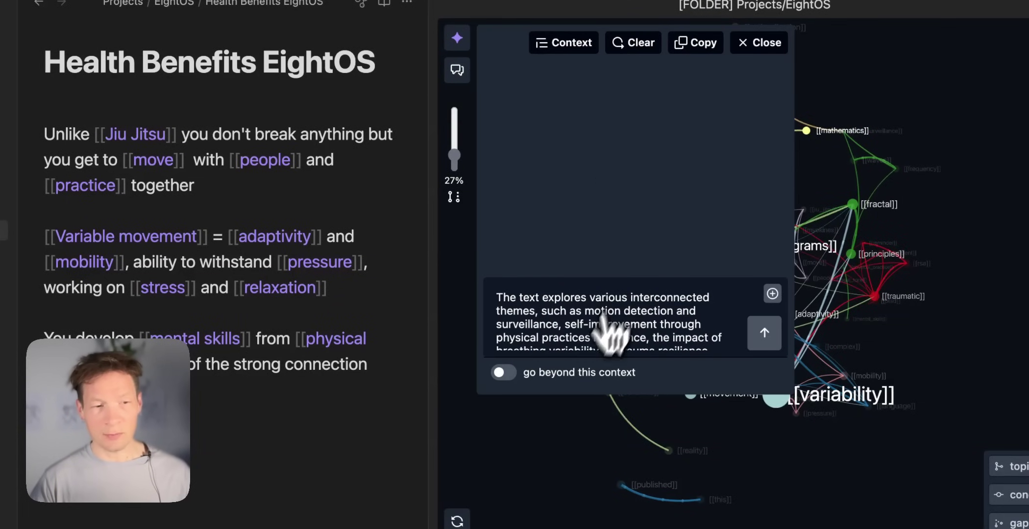
key(super+a)
key(BackSpace)
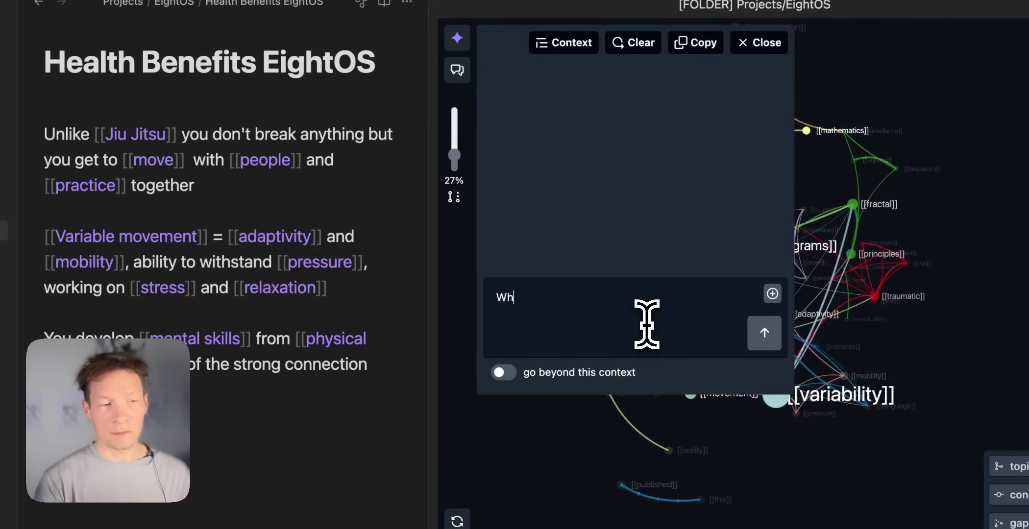
text(What should I )
text(focus on)
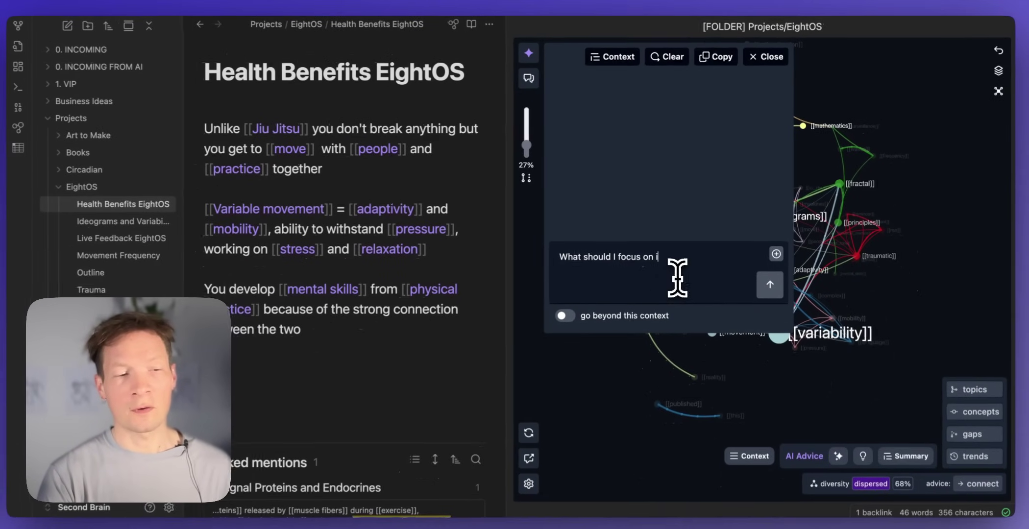
text(here?)
key(Return)
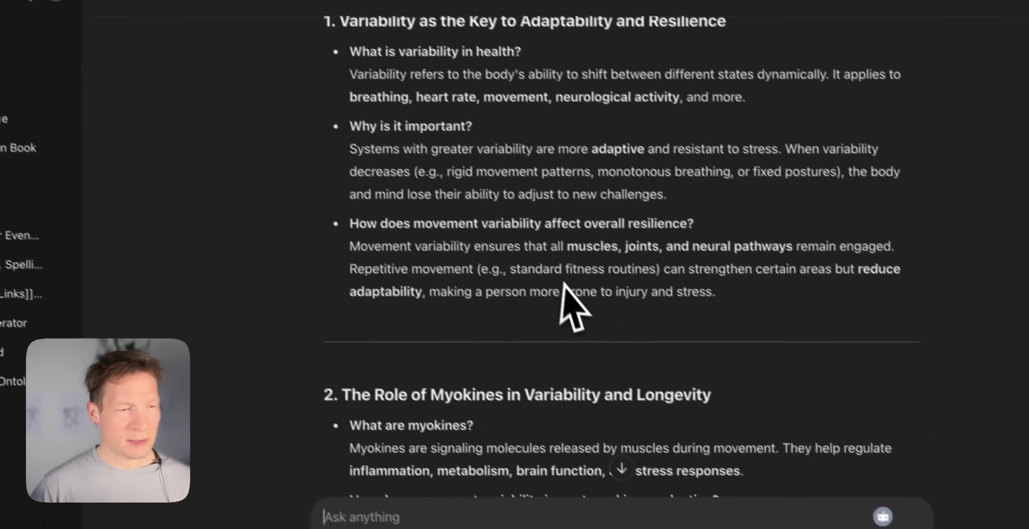
Scroll through ChatGPT's reply sections on variability and myokines
scroll(562, 289, down, 10)
scroll(554, 296, up, 5)
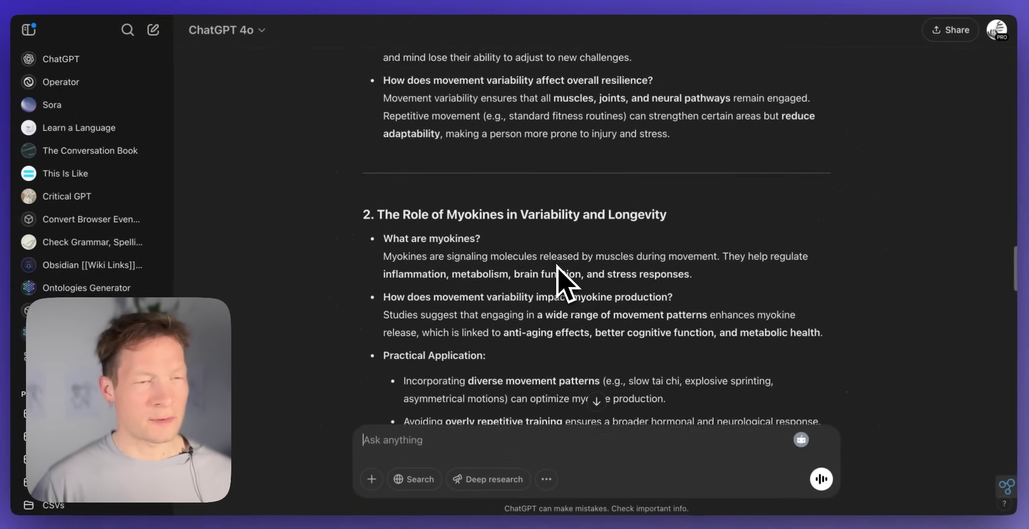
scroll(500, 208, up, 15)
scroll(490, 196, down, 2)
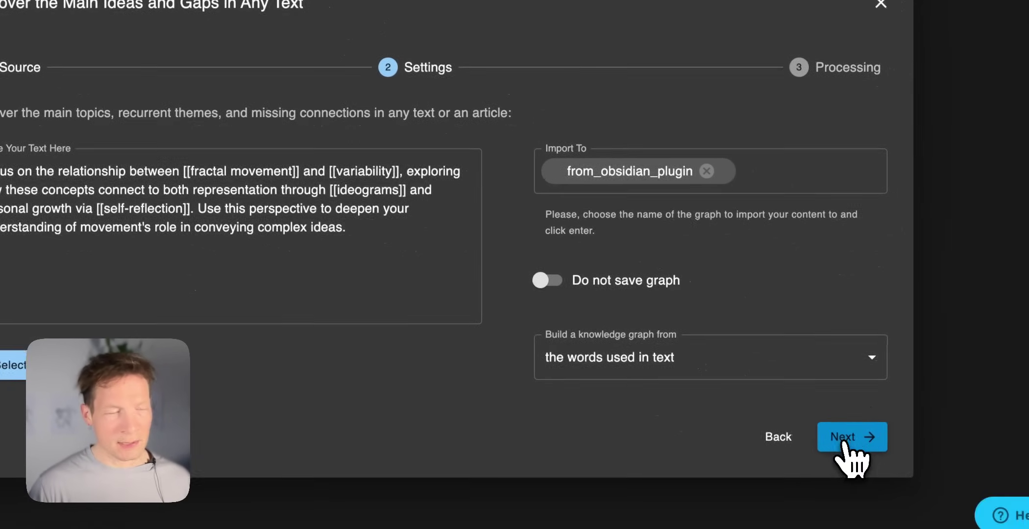
Process the imported fractal-movement advice into the from_obsidian_plugin graph
click(985, 496)
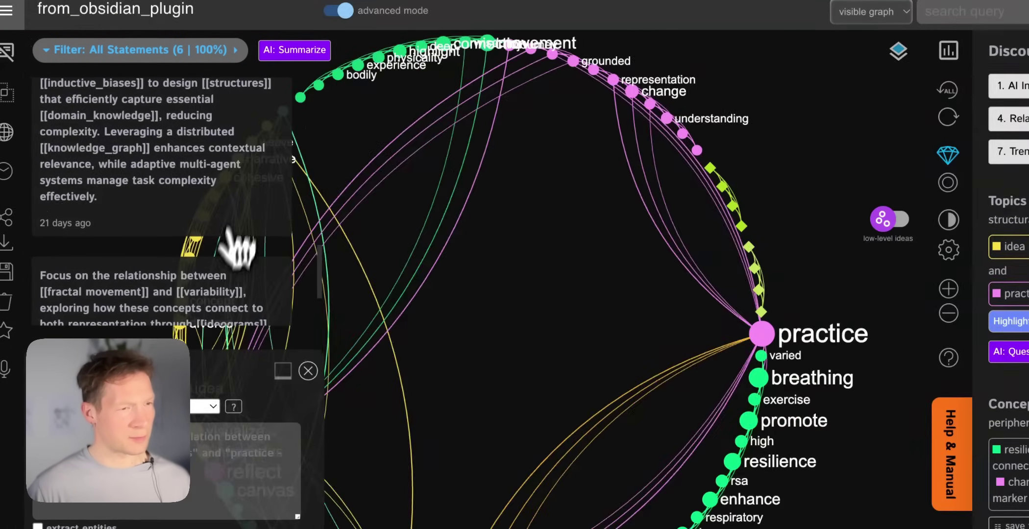
scroll(242, 241, down, 3)
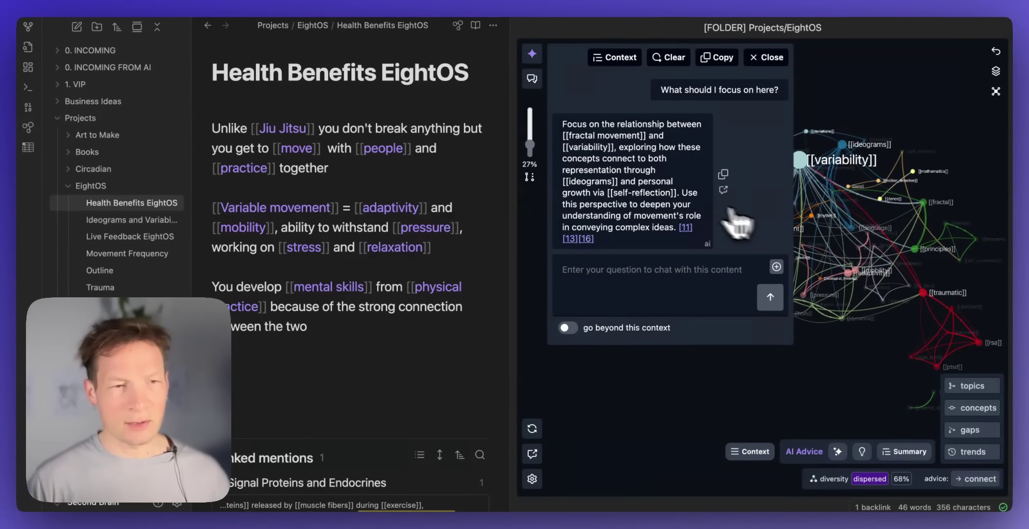
Close the AI chat and rotate the 3D graph toward the Trauma Regulation cluster
click(763, 59)
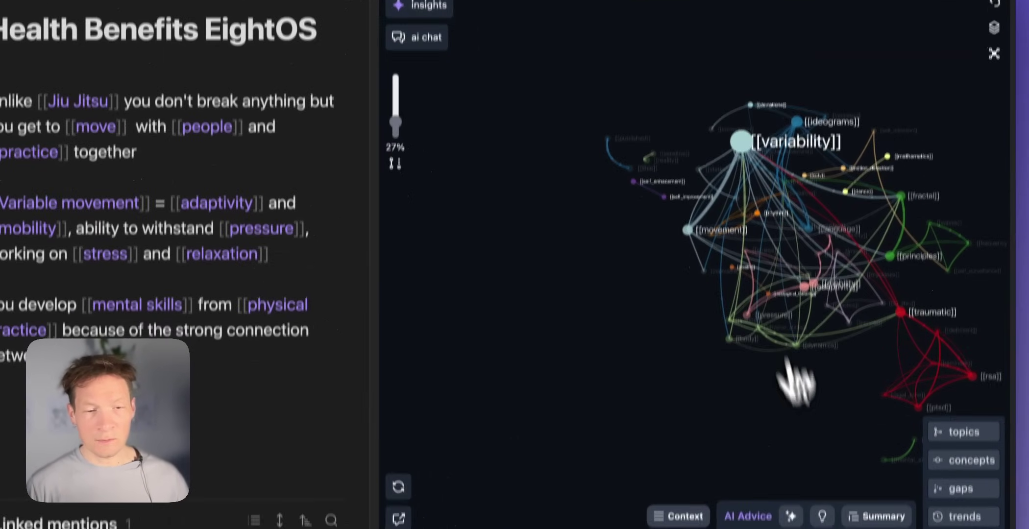
drag(458, 350, 808, 240)
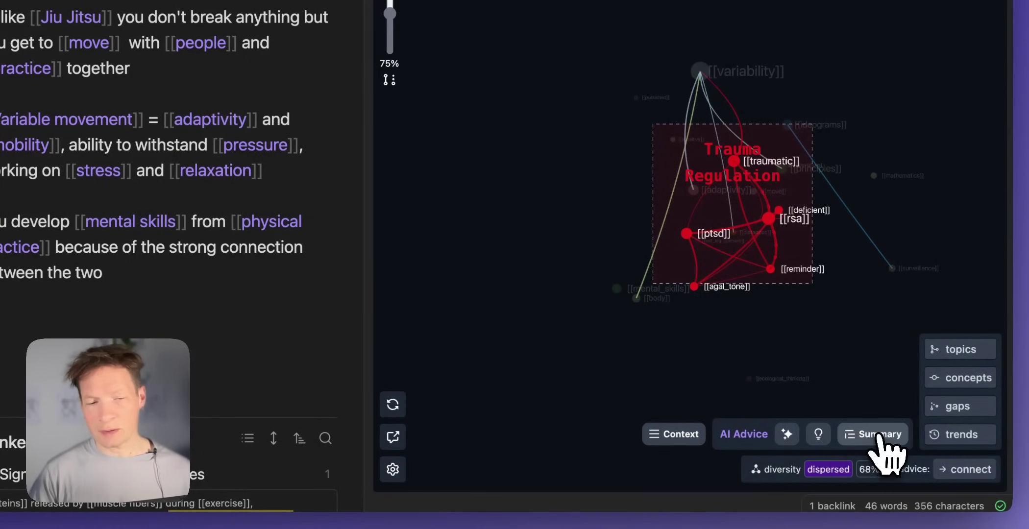
Open the AI Advice summary on breathing variability, RSA and PTSD, and scroll through it
click(875, 435)
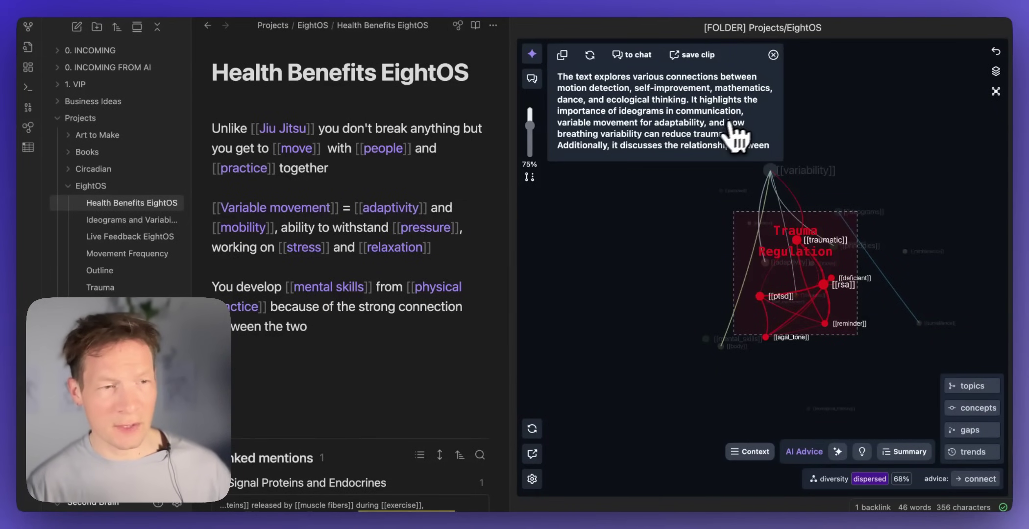
scroll(669, 123, down, 1)
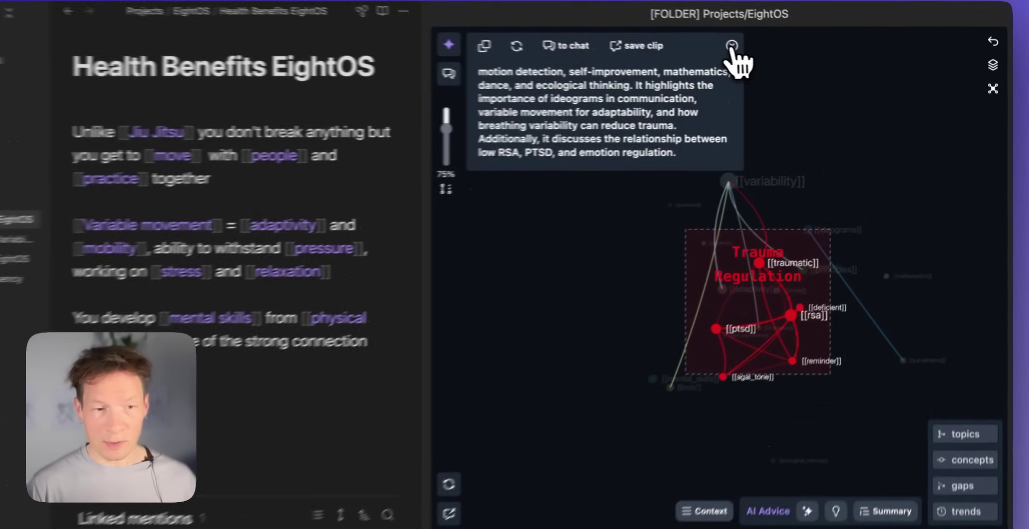
Close the AI summary and start a fresh AI chat, confirming it focuses on Trauma Regulation
click(774, 55)
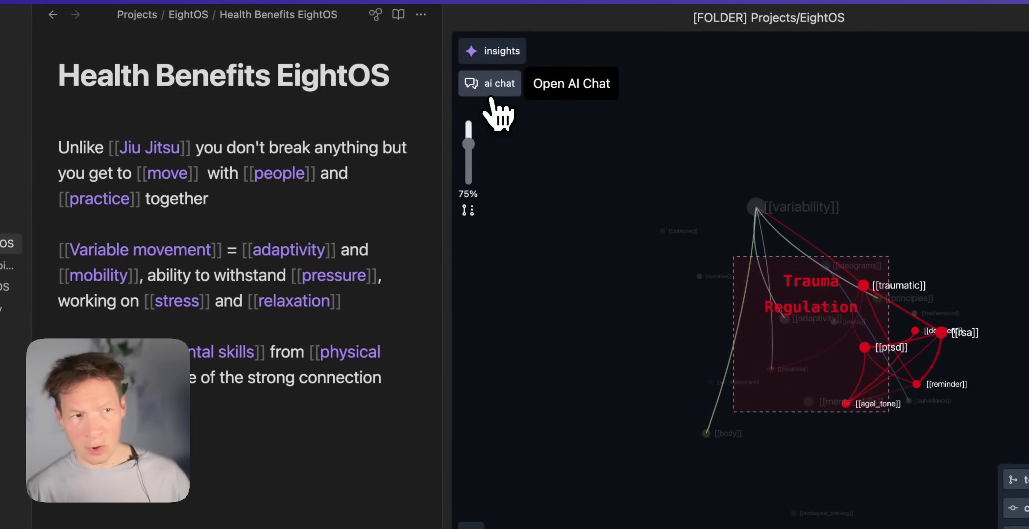
click(492, 97)
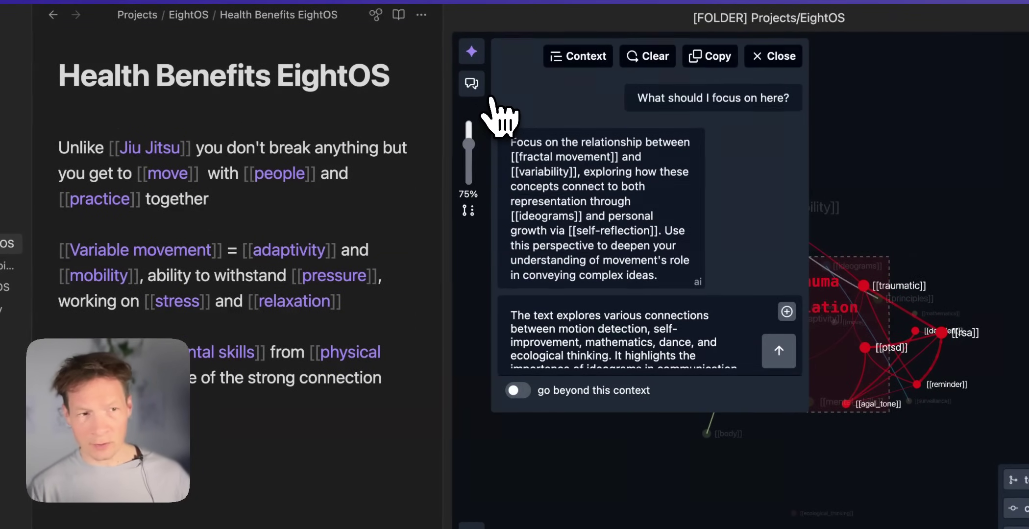
click(632, 57)
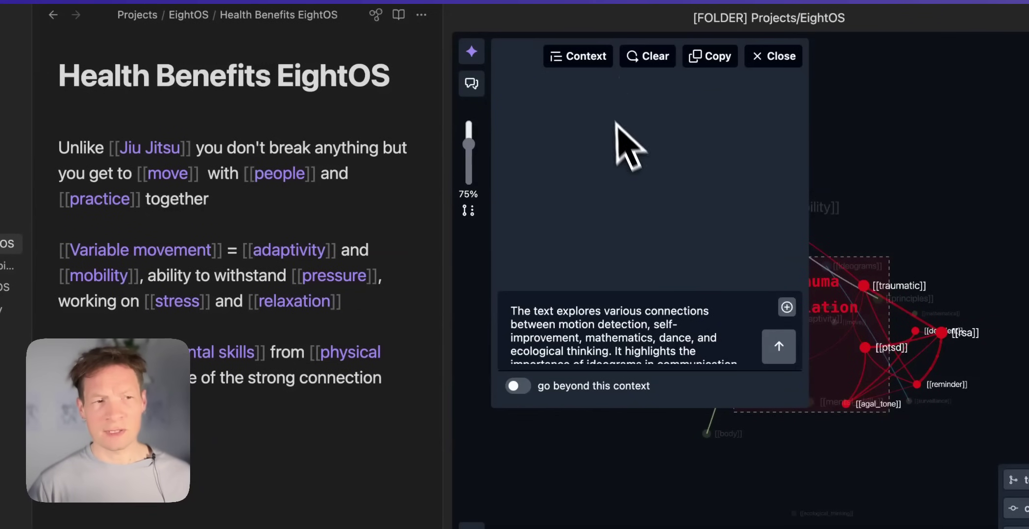
click(582, 53)
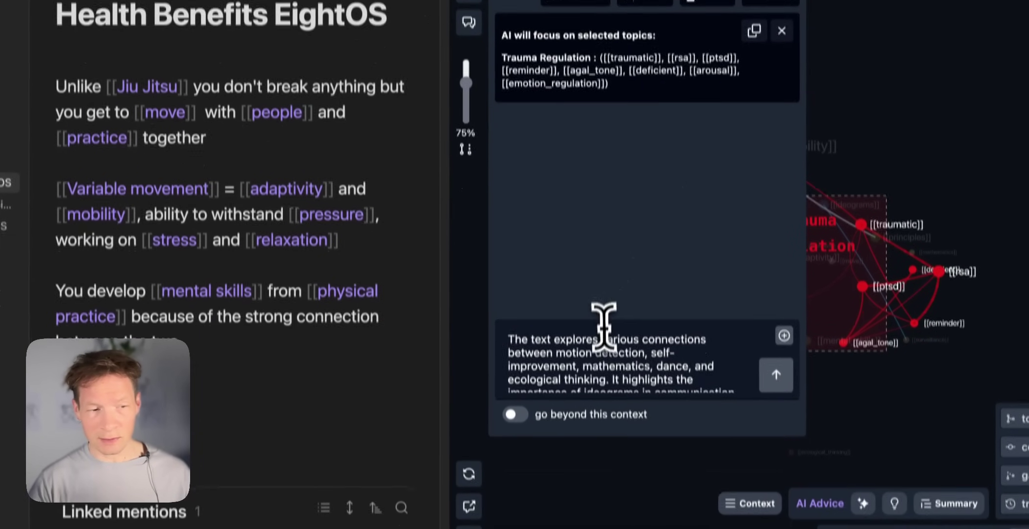
Replace the prefilled summary with a question on how to develop this topic, and send it
triple_click(602, 415)
key(BackSpace)
text(How I can develop this topic further?)
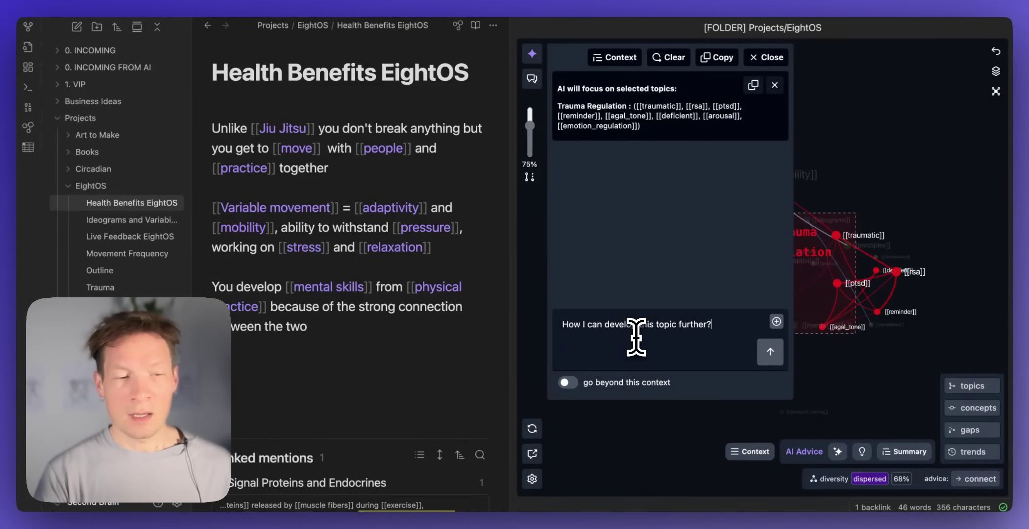
key(Return)
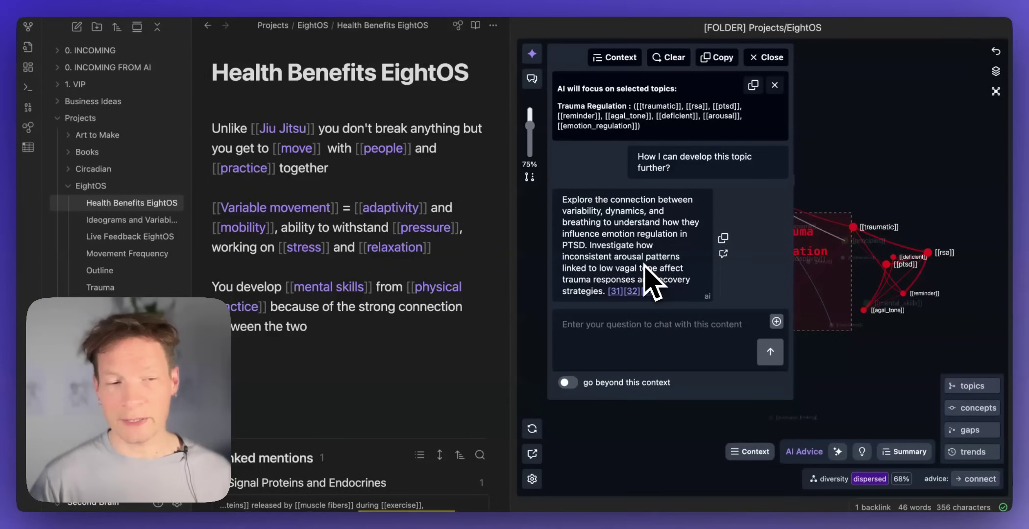
Import the Trauma Regulation answer into the from_obsidian_plugin graph and switch back to Obsidian
click(723, 253)
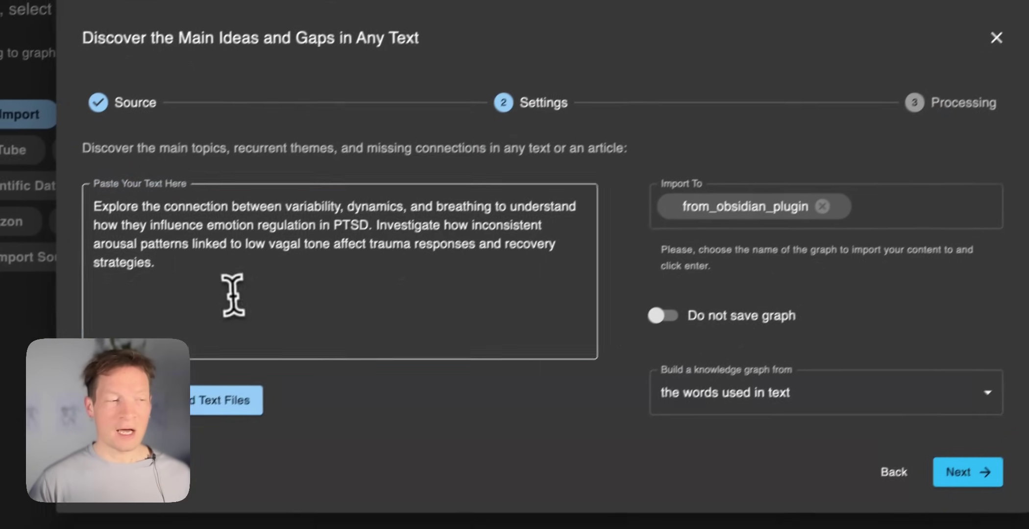
click(192, 316)
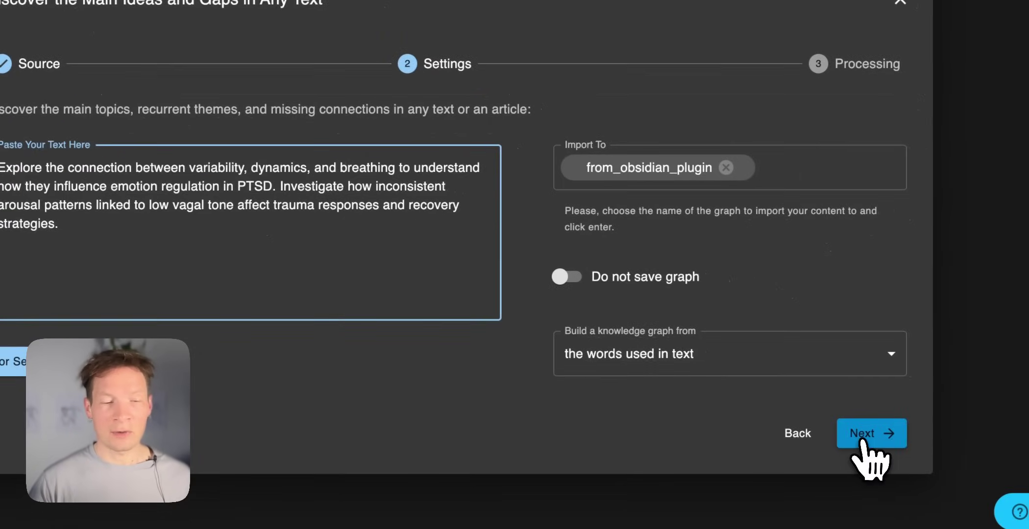
click(861, 439)
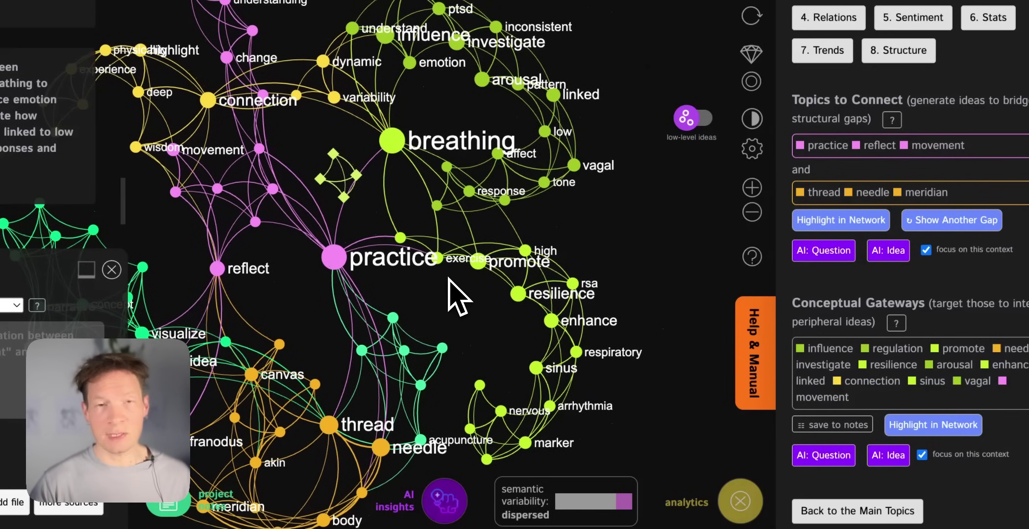
key(super+Tab)
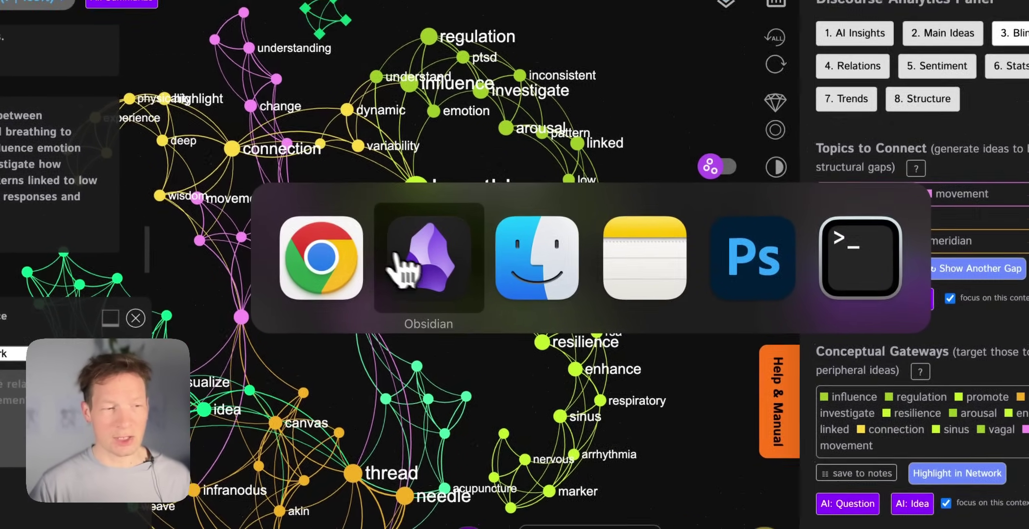
click(407, 265)
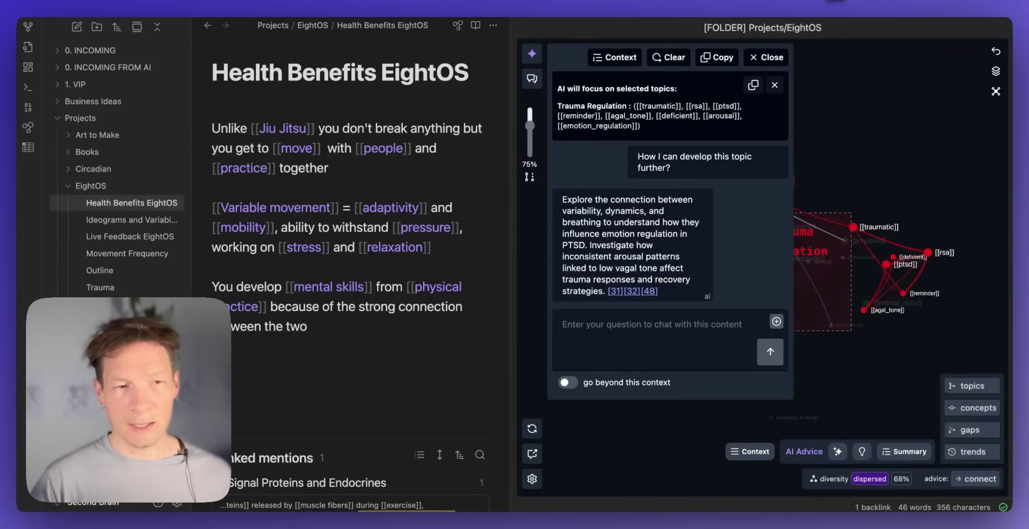
Close the AI chat, select the variability concept and hide it from the graph
click(767, 57)
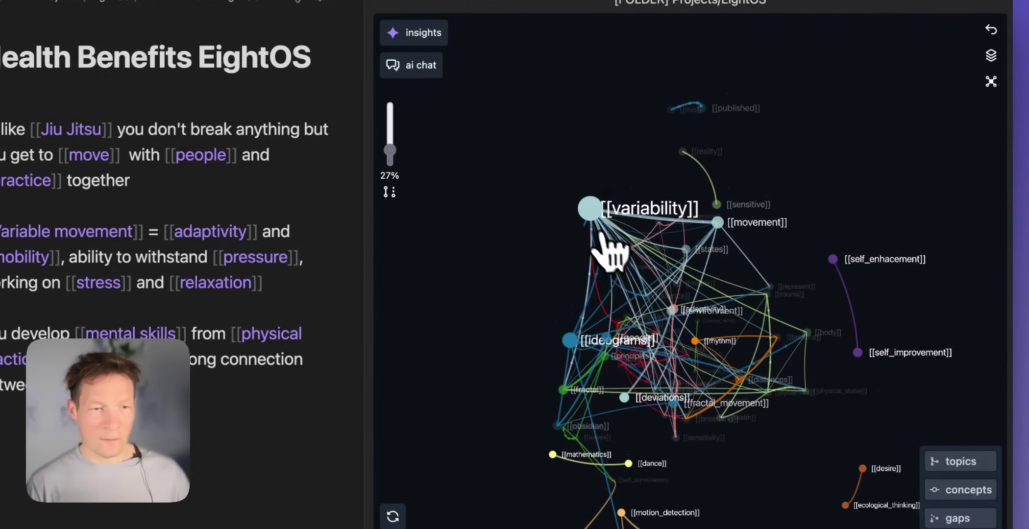
click(591, 218)
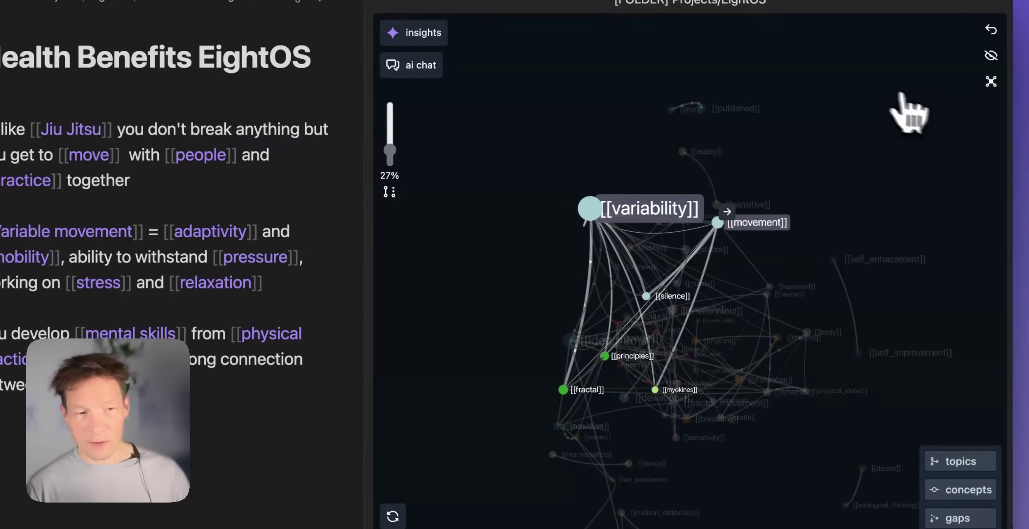
click(995, 63)
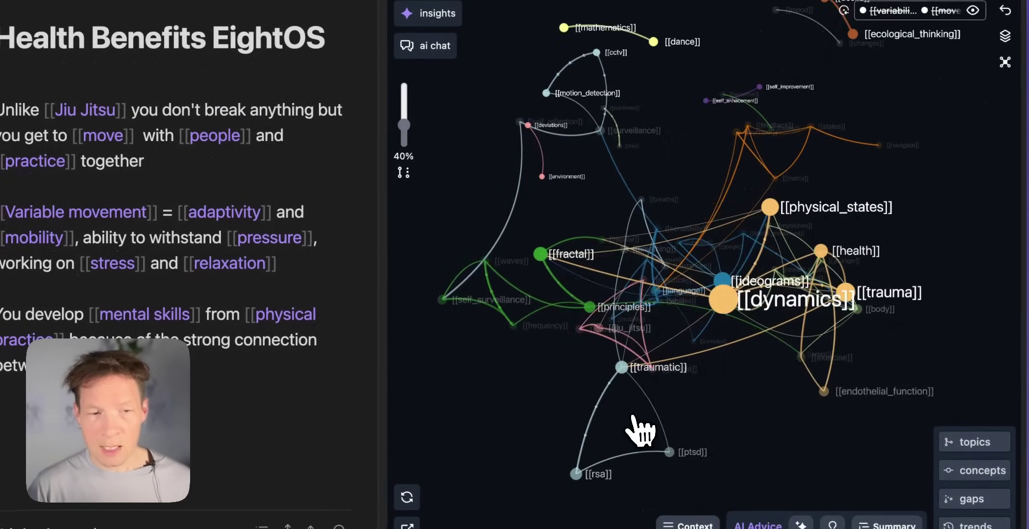
Focus the graph on the physical_states, waves and dynamics concepts
click(861, 201)
click(579, 245)
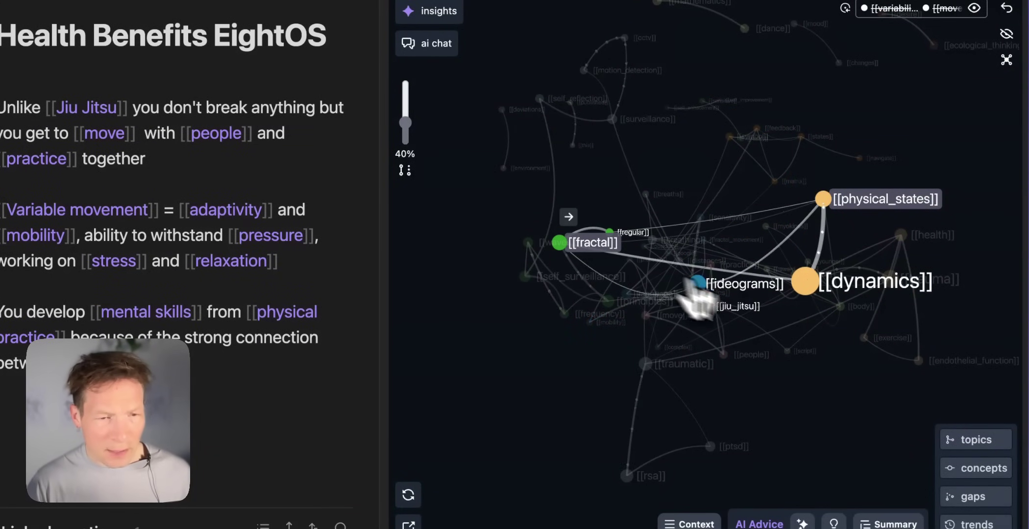
click(858, 286)
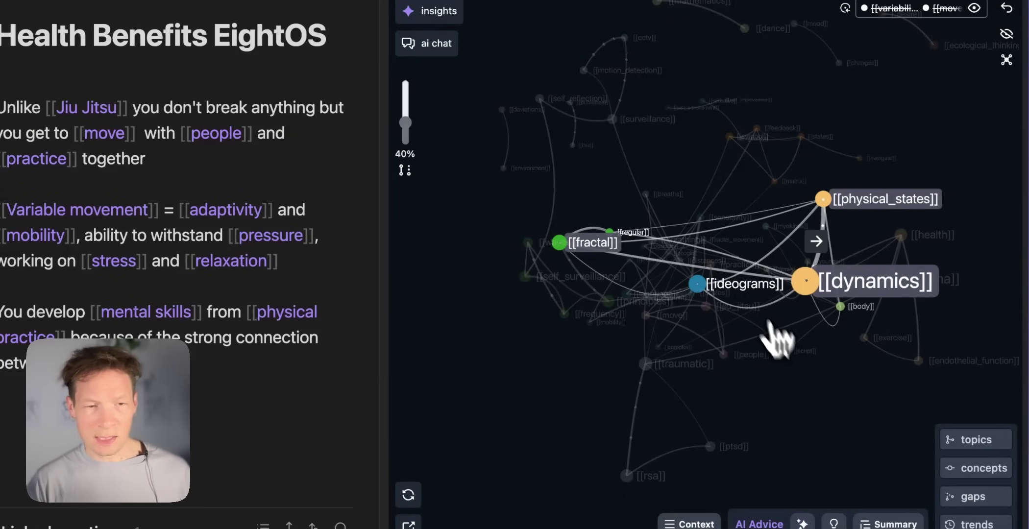
In a cleared AI chat, ask 'How I can develop this in relation to dealing with trauma?'
click(462, 79)
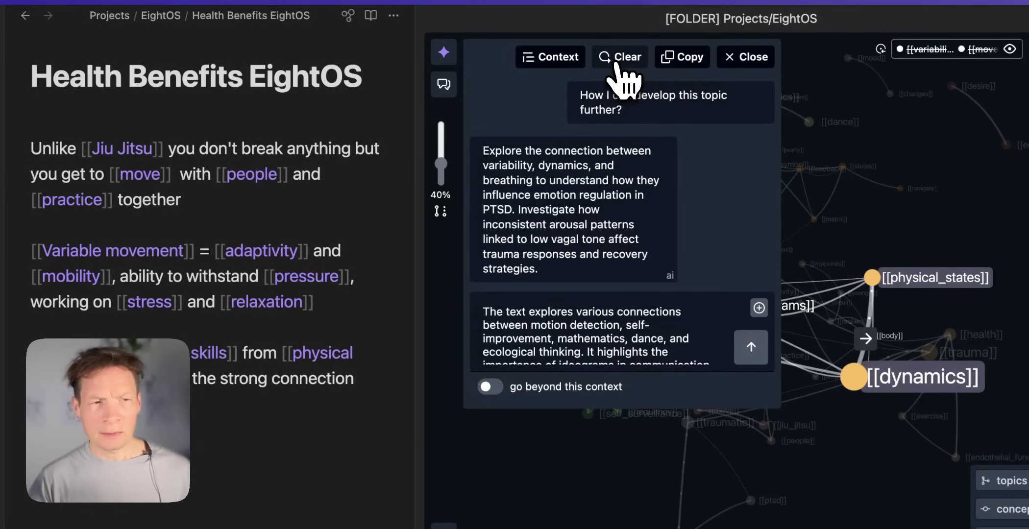
click(619, 69)
triple_click(616, 317)
key(BackSpace)
click(534, 54)
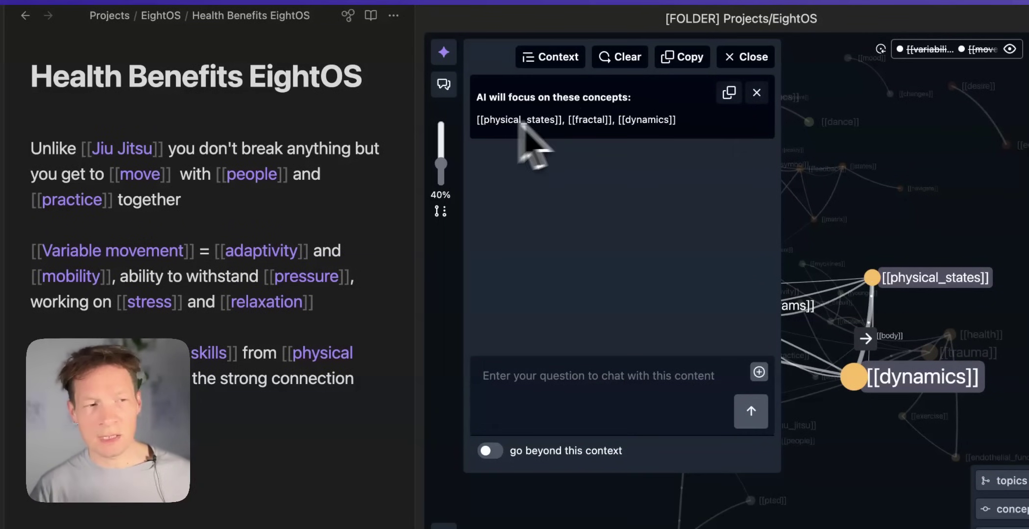
click(756, 93)
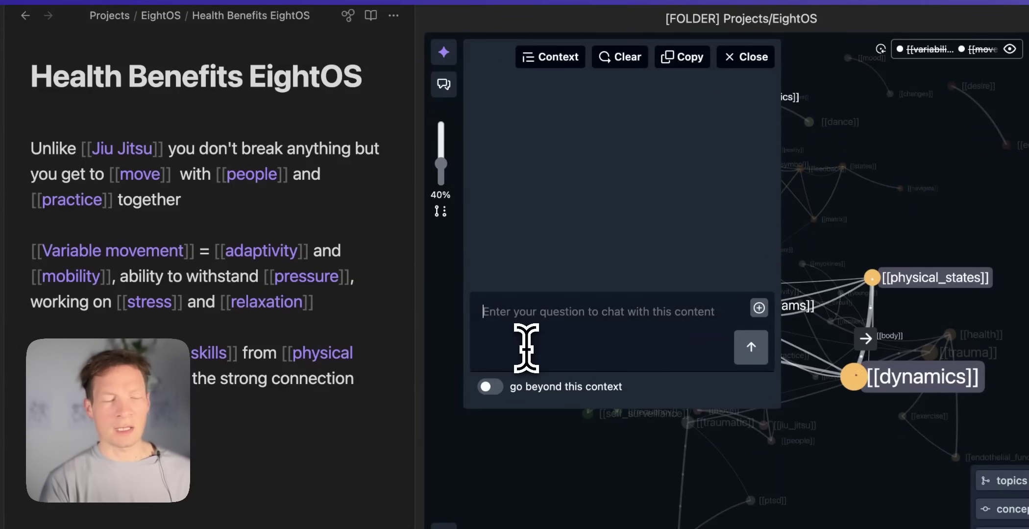
click(526, 348)
text(How I can develop this in rel)
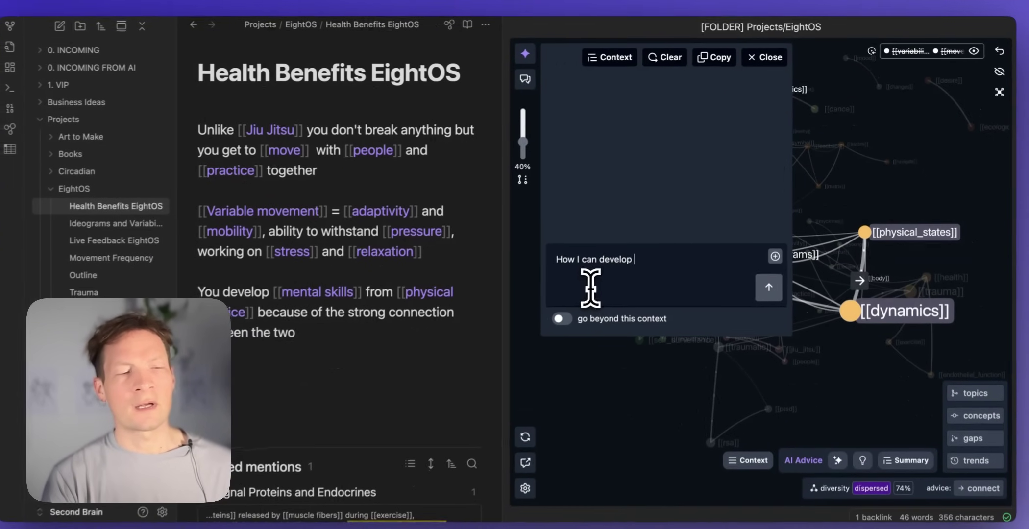
text(ation to dealing with tr)
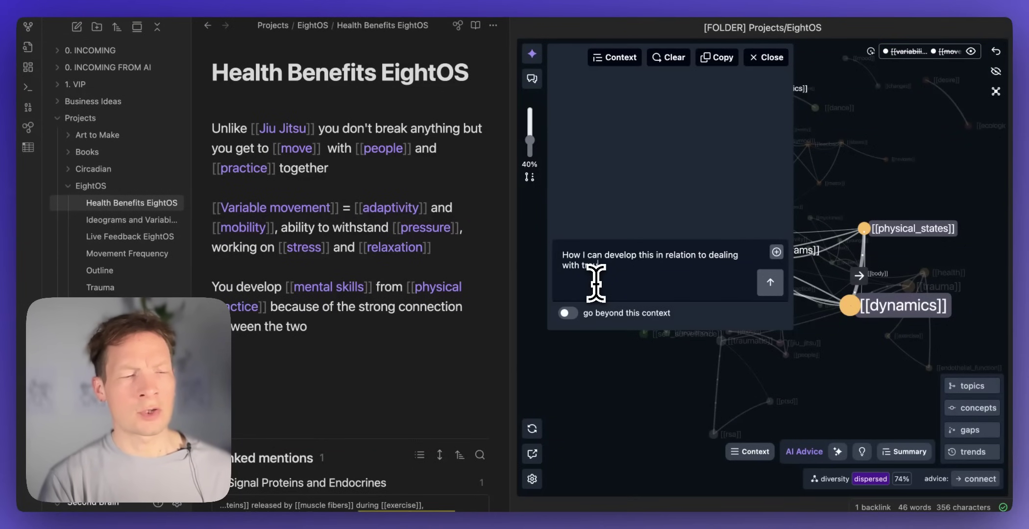
text(auma?)
key(Return)
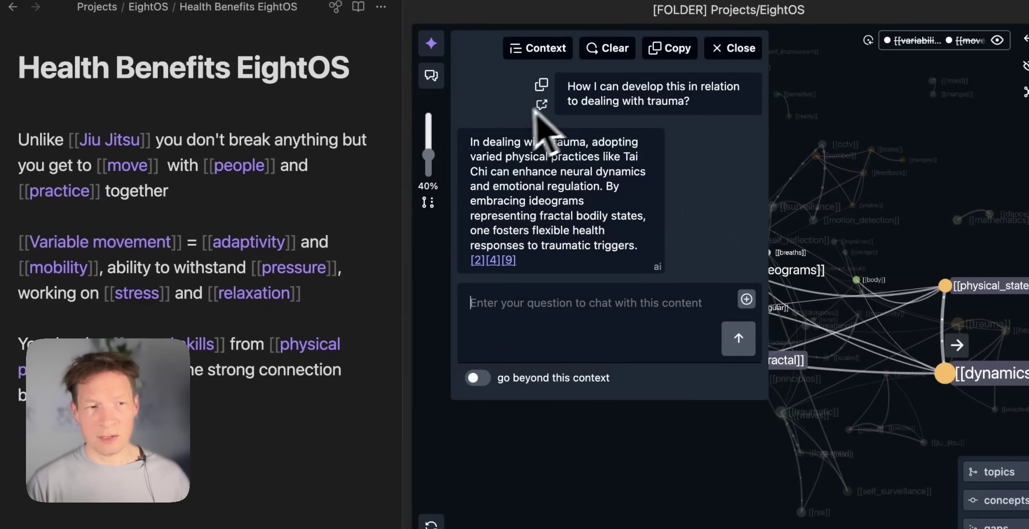
Clear and close the chat, reset the graph, and drag the traumatic concept into focus
click(610, 49)
click(724, 52)
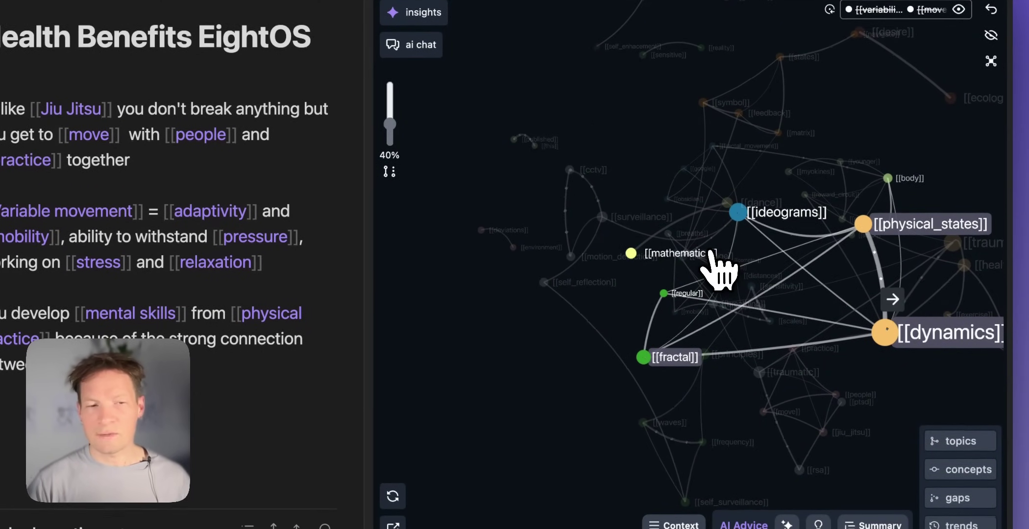
click(991, 35)
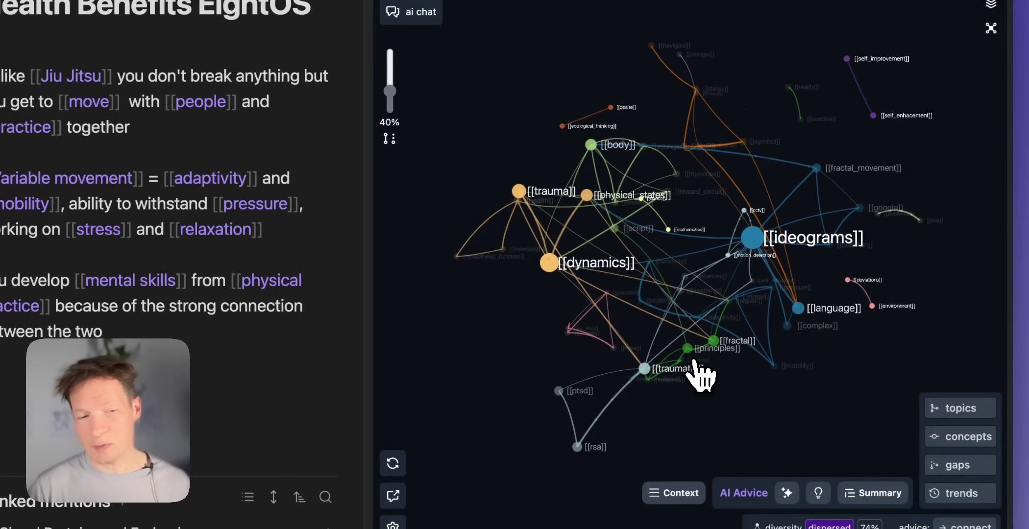
drag(647, 443, 689, 191)
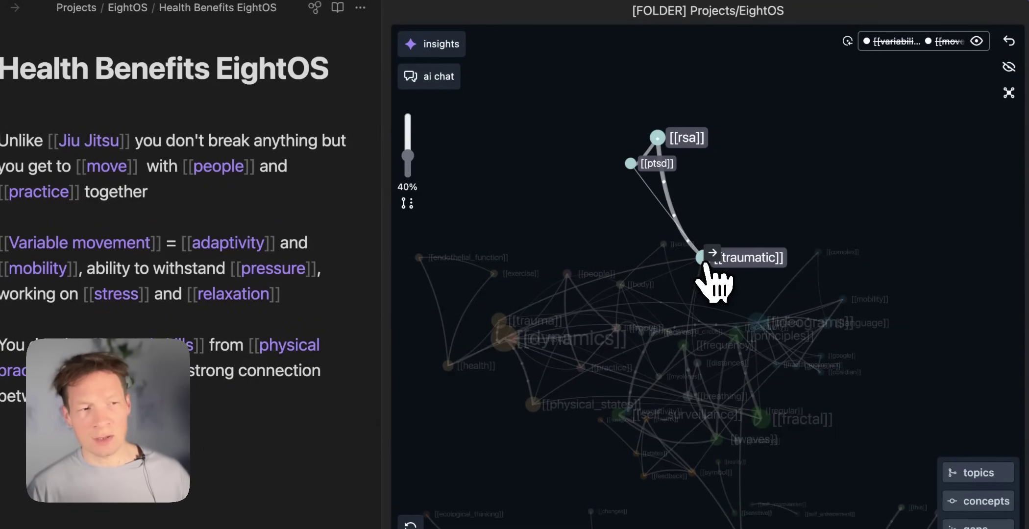
Open the AI chat on the focused cluster and send 'What about this?' instead of the summary
click(441, 77)
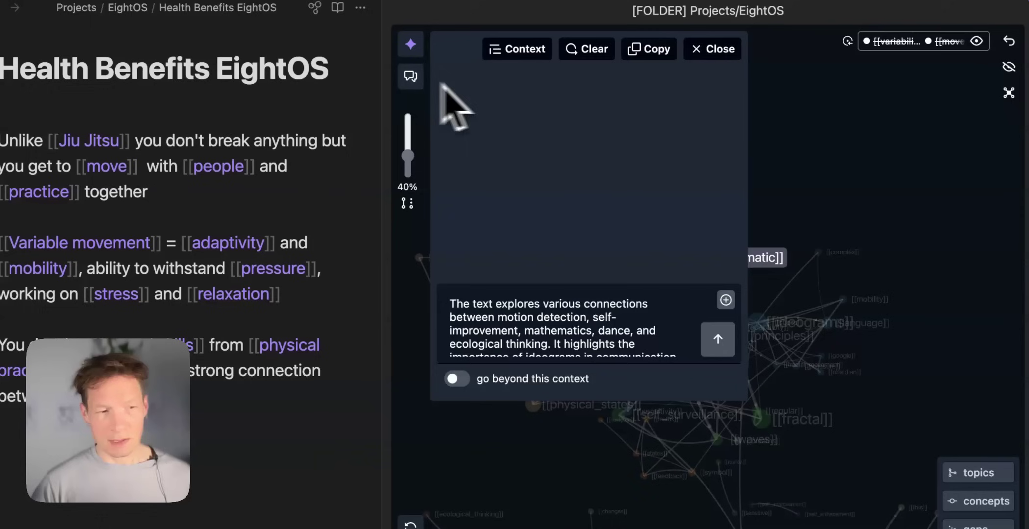
click(557, 344)
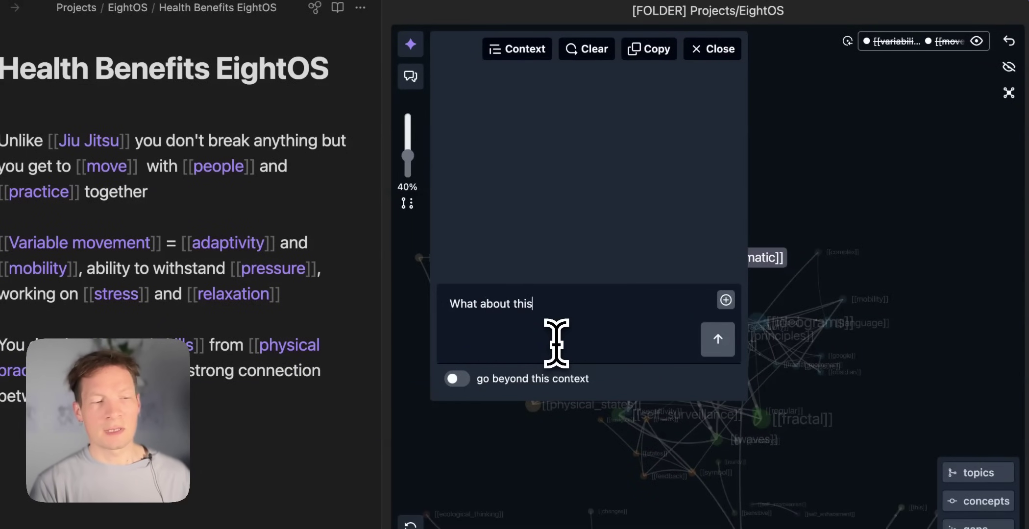
key(Return)
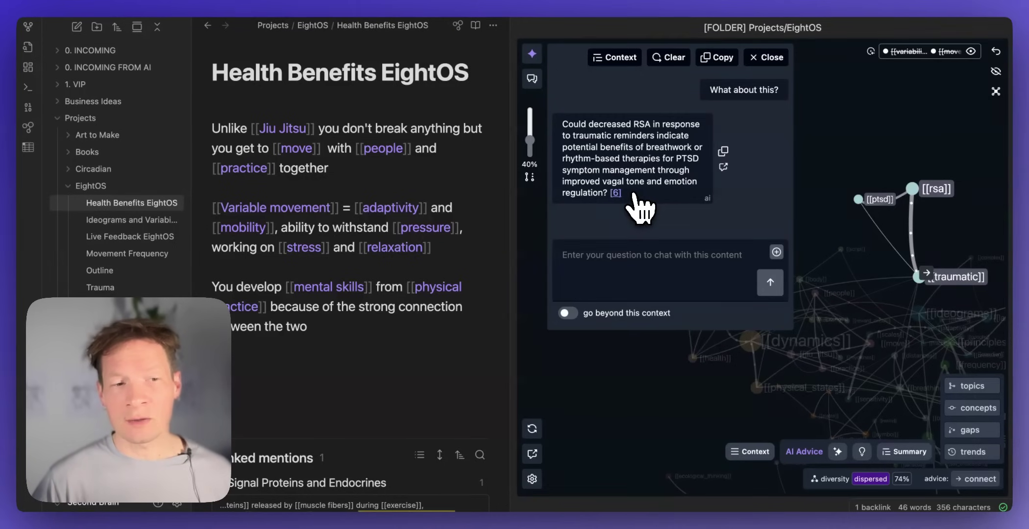
Import the breathwork answer into InfraNodus, hide its editor, and close the chat back in Obsidian
click(723, 167)
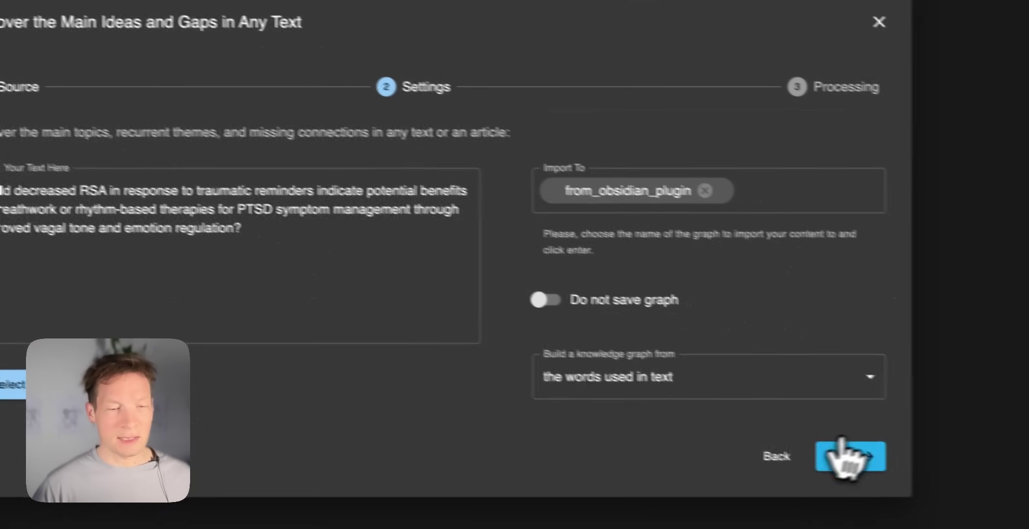
click(965, 523)
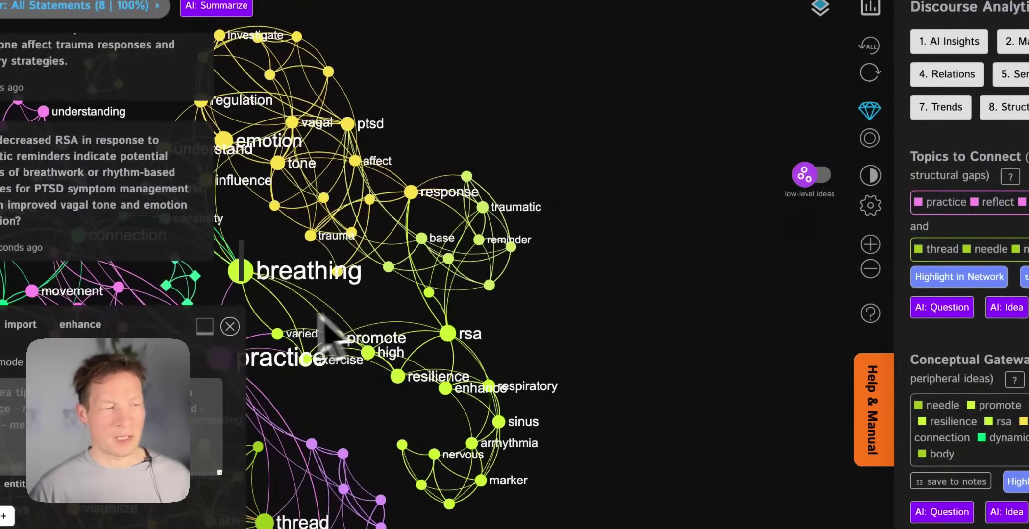
click(229, 326)
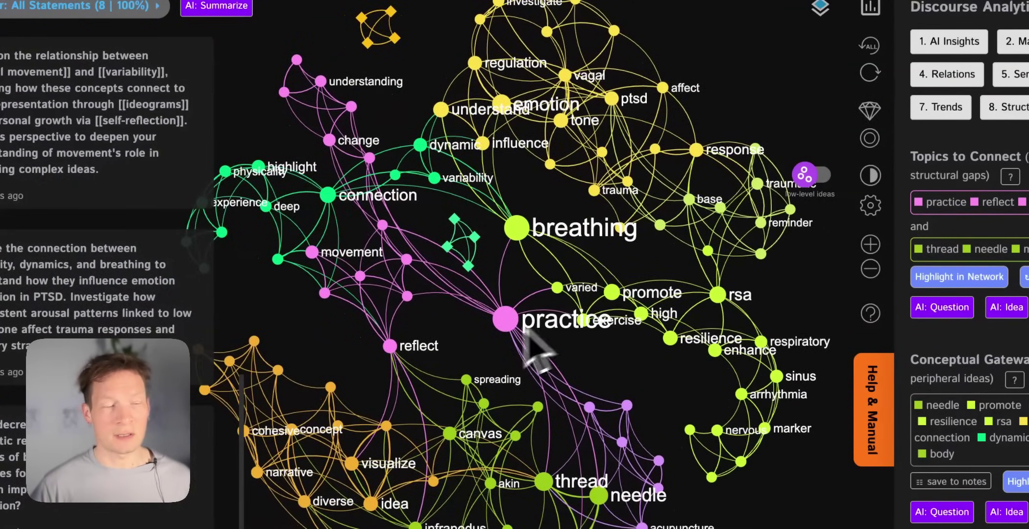
key(super+Tab)
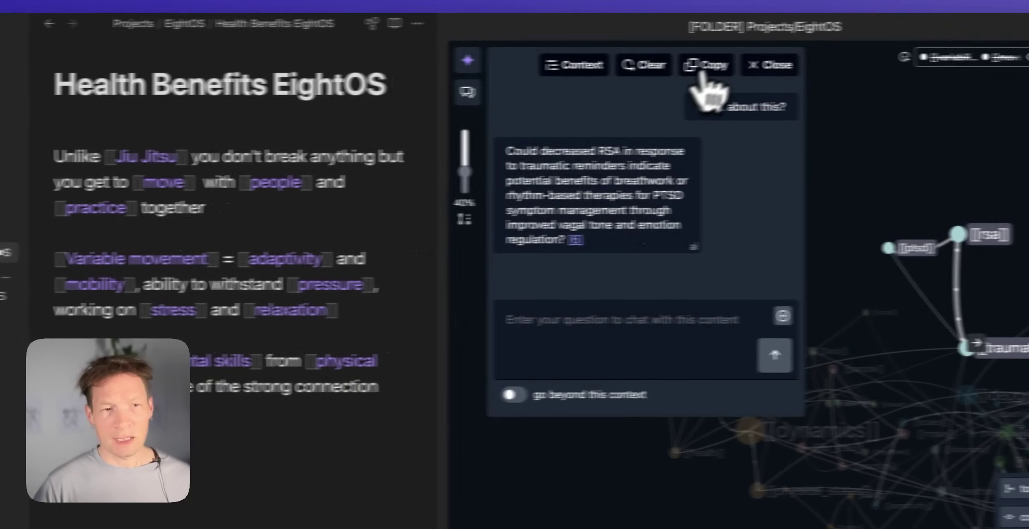
click(836, 63)
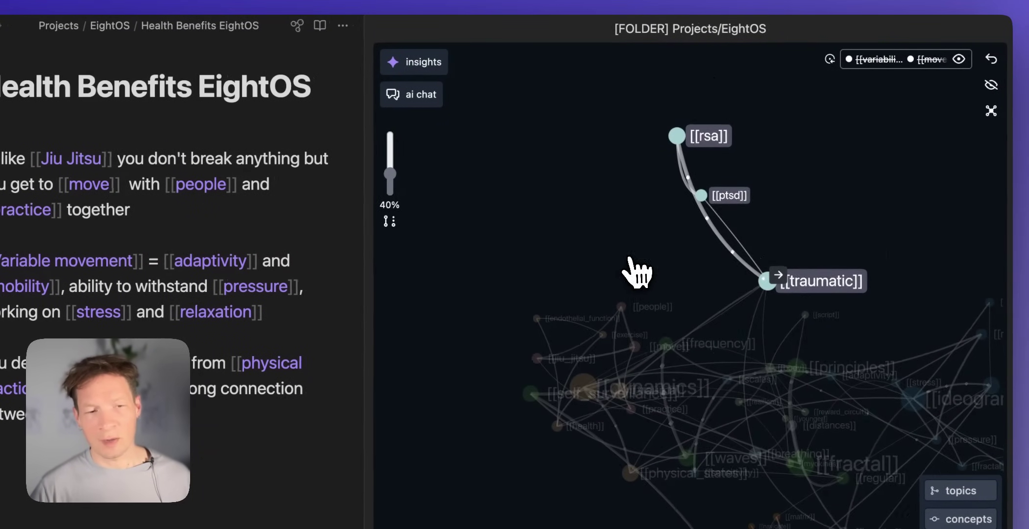
Restore the full graph and open the Live Feedback EightOS note
click(863, 225)
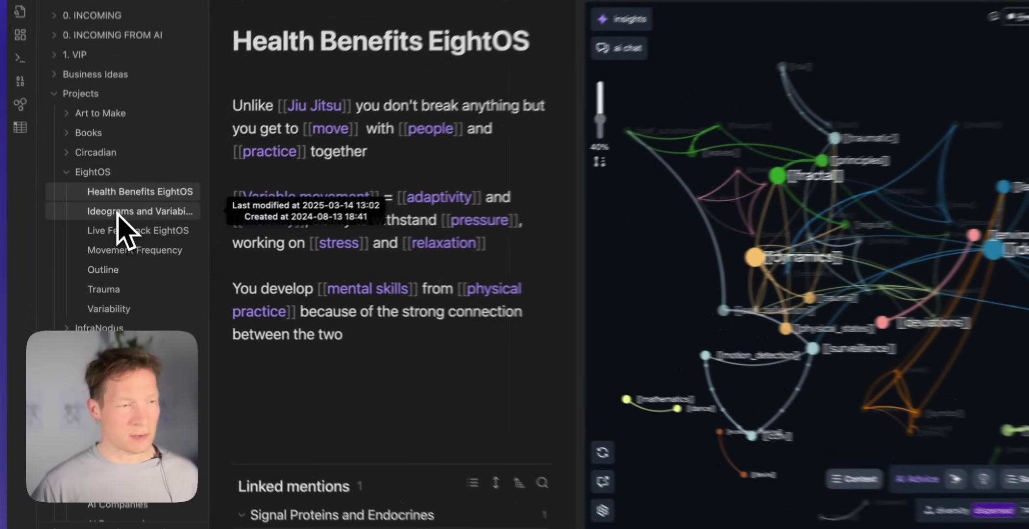
click(115, 221)
click(120, 237)
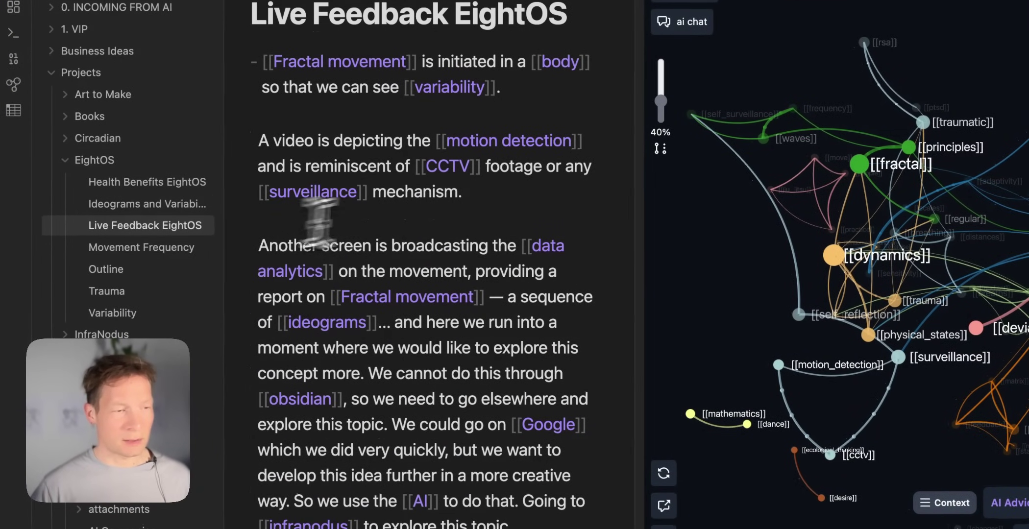
Wrap the word 'sequence' in the note as a [[sequence]] wiki-link
click(402, 271)
scroll(402, 318, down, 3)
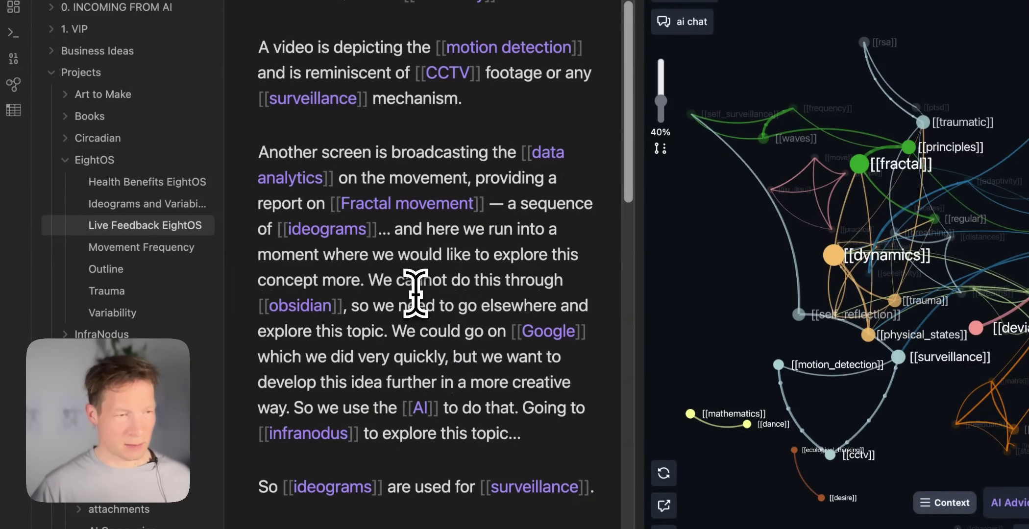
double_click(551, 205)
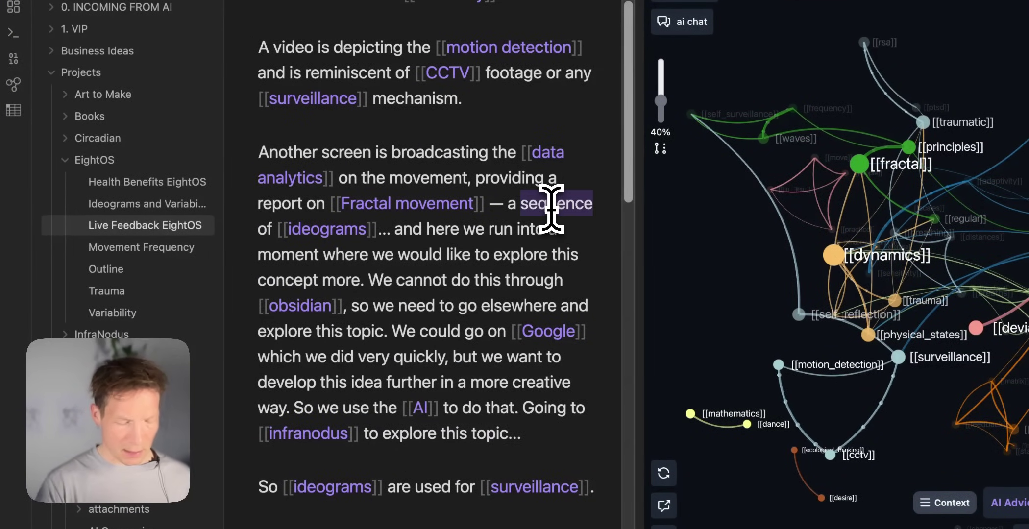
text([)
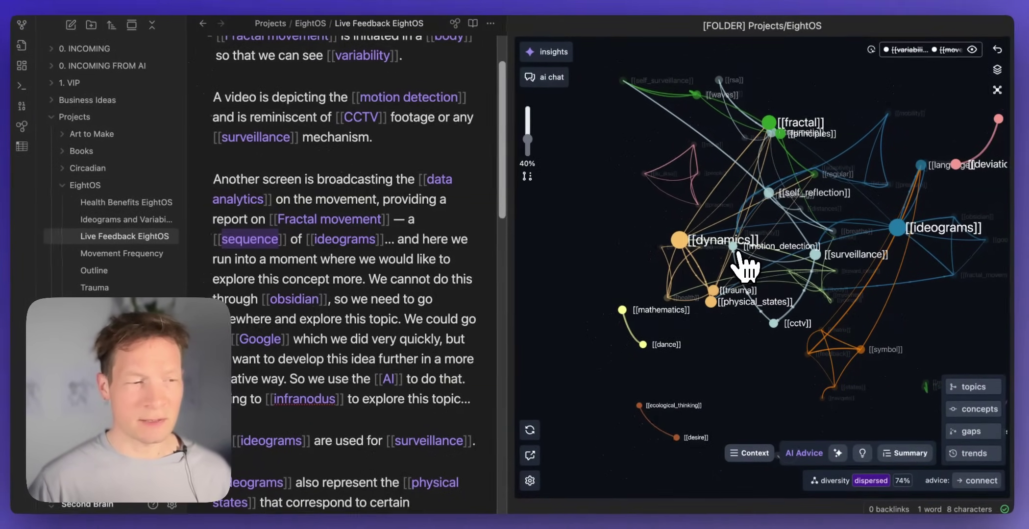
scroll(185, 324, down, 10)
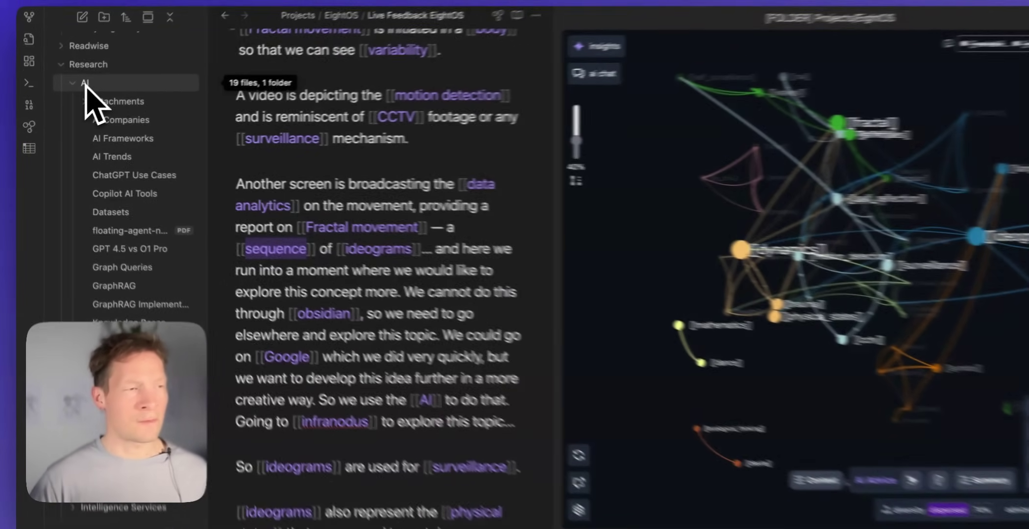
Open the Knowledge Bases note and build an InfraNodus graph of the AI folder
right_click(81, 88)
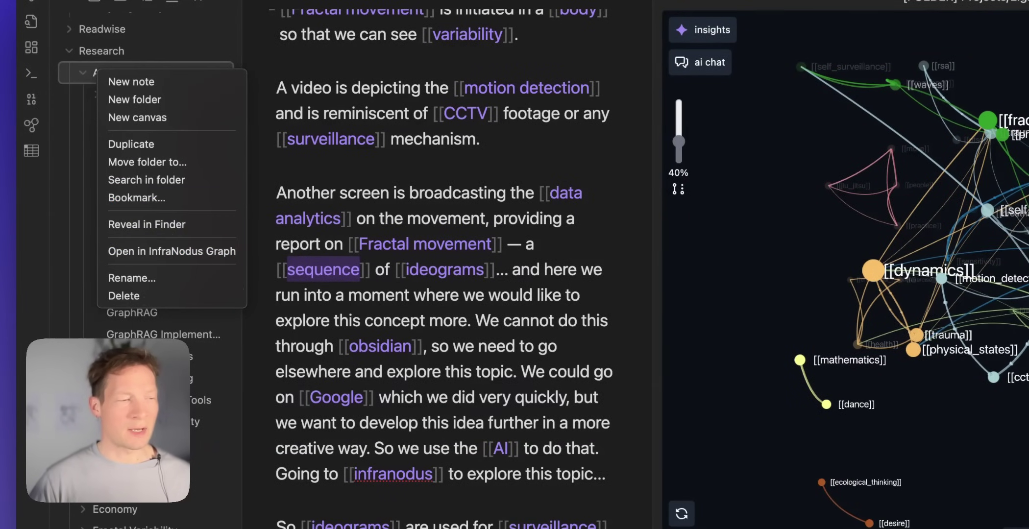
key(Escape)
click(210, 357)
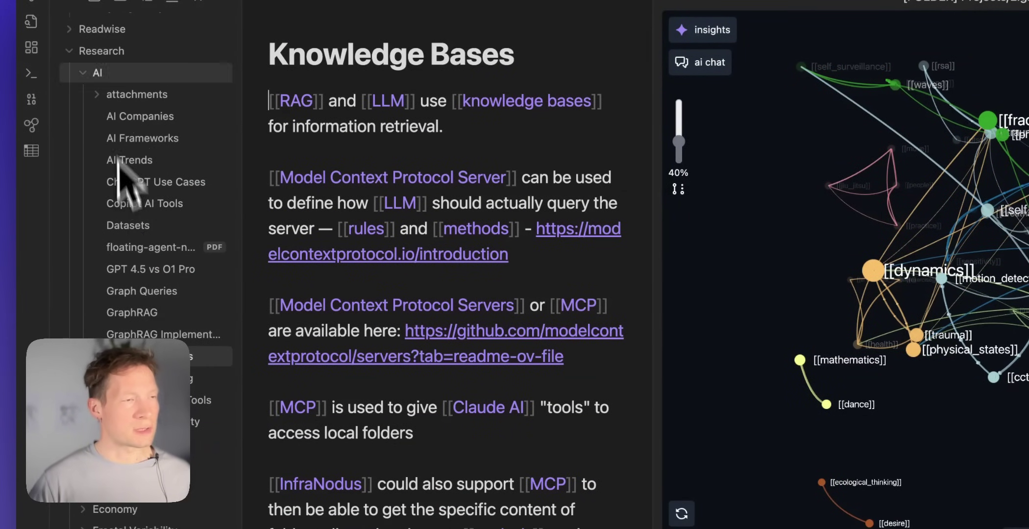
right_click(98, 75)
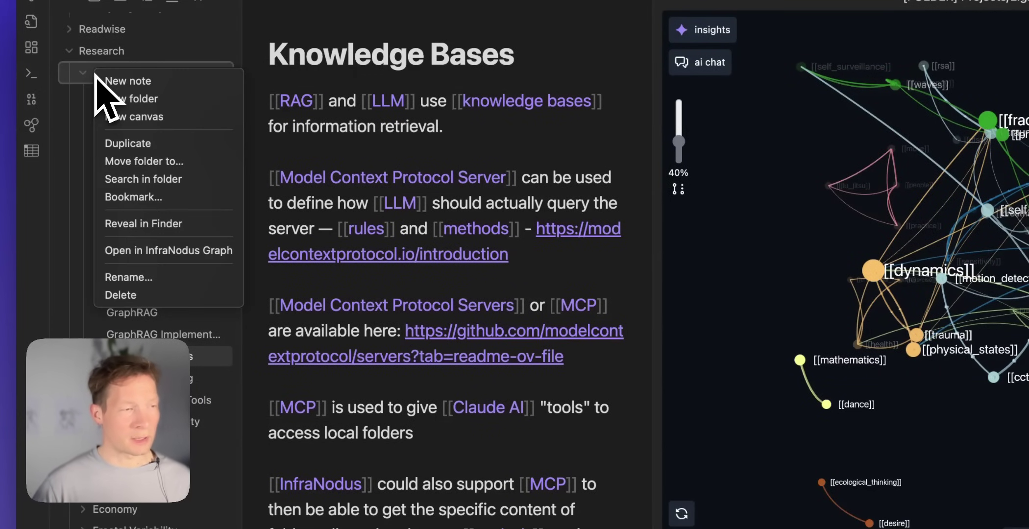
click(145, 251)
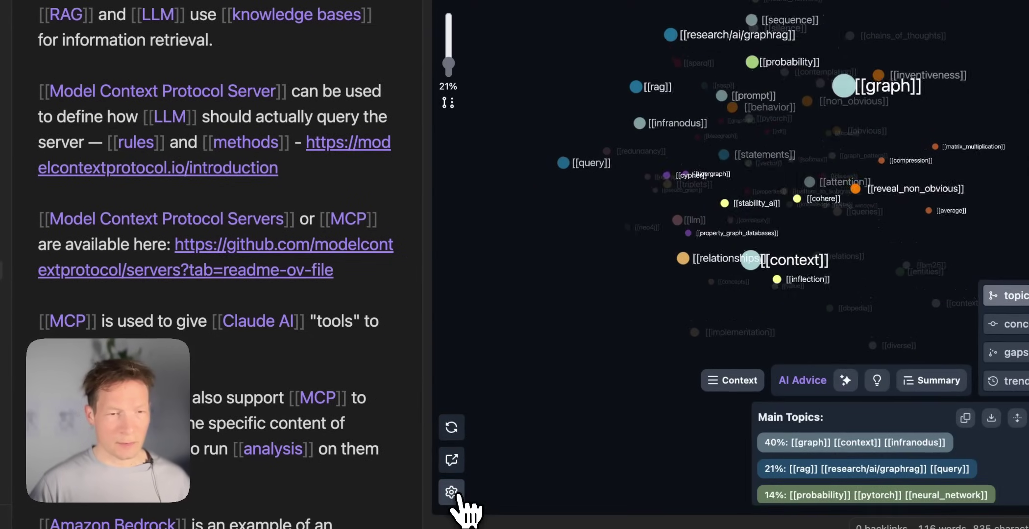
Set Multi Page Processing to '[[Wiki Links]] and Concepts' and save the plugin settings
click(456, 494)
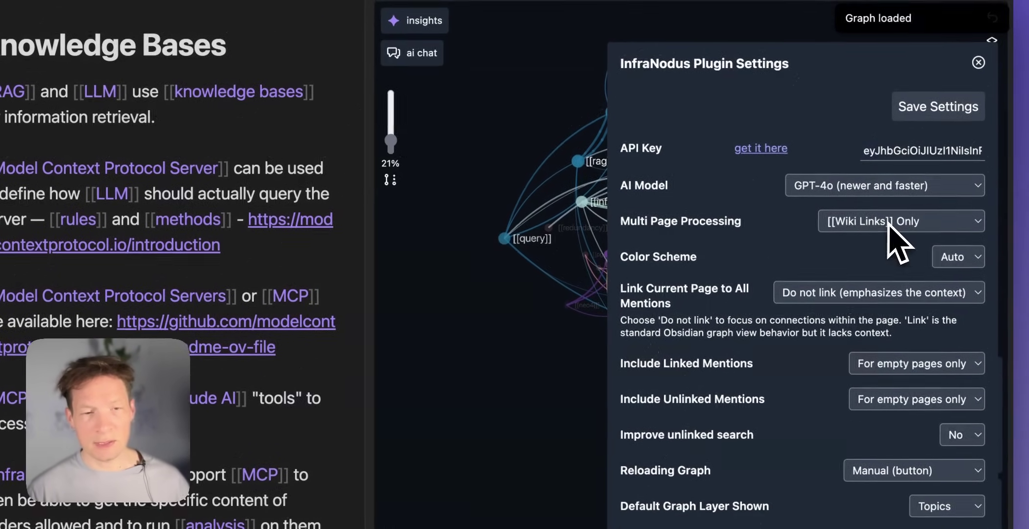
click(906, 211)
click(870, 191)
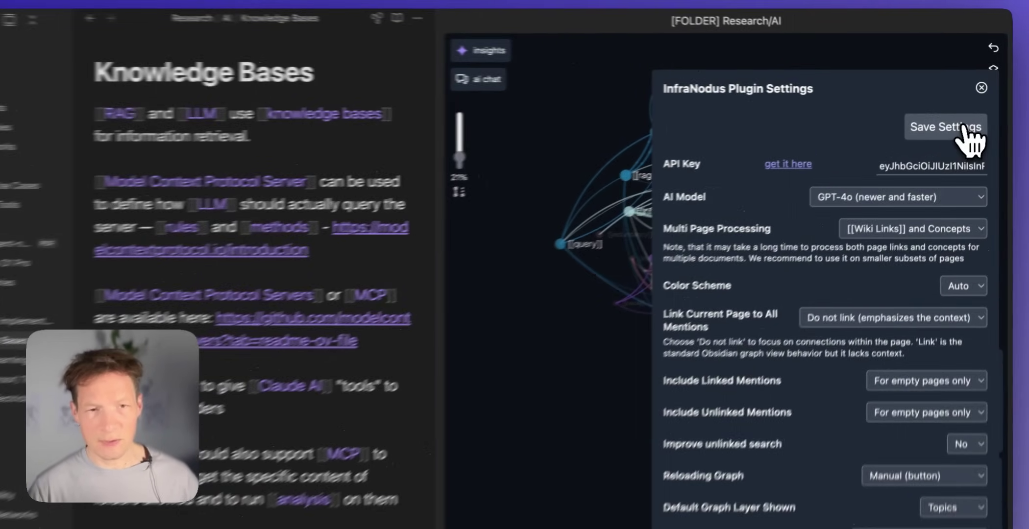
click(954, 120)
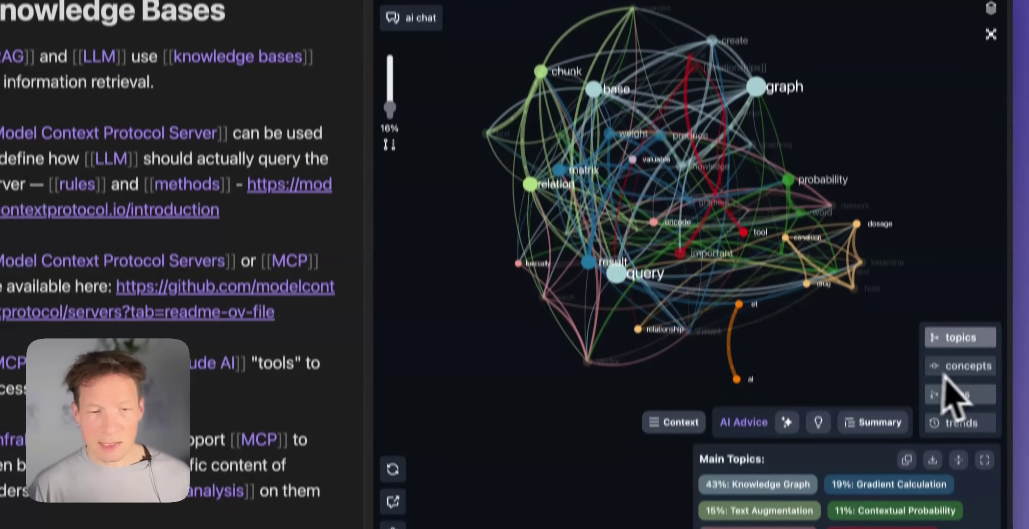
Open Gaps to Bridge to highlight the Text Augmentation–Gradient Calculation gap
click(939, 431)
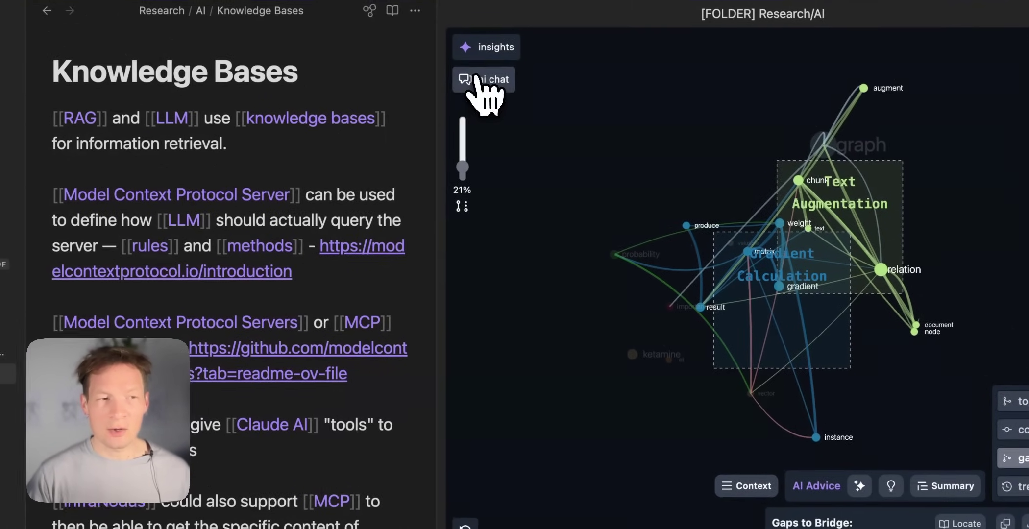
Ask the InfraNodus AI chat to propose an idea linking Text Augmentation and Gradient Calculation
click(396, 9)
click(603, 61)
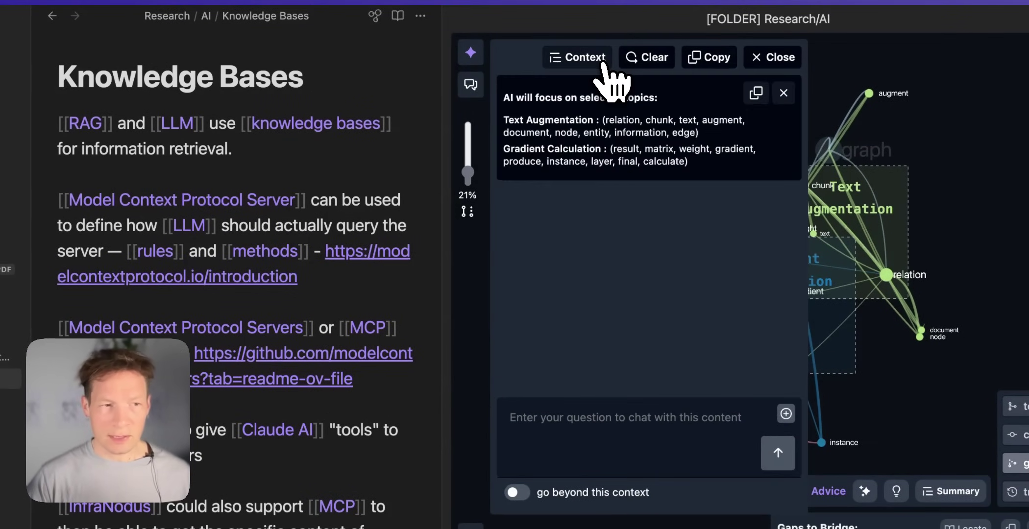
click(598, 61)
click(566, 338)
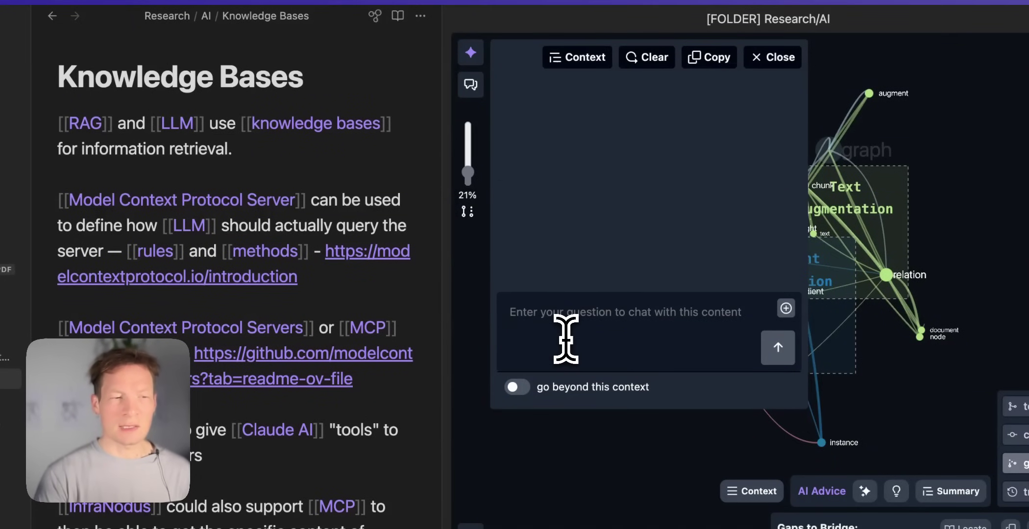
text(Propose an idea )
text(that would link those concepts together)
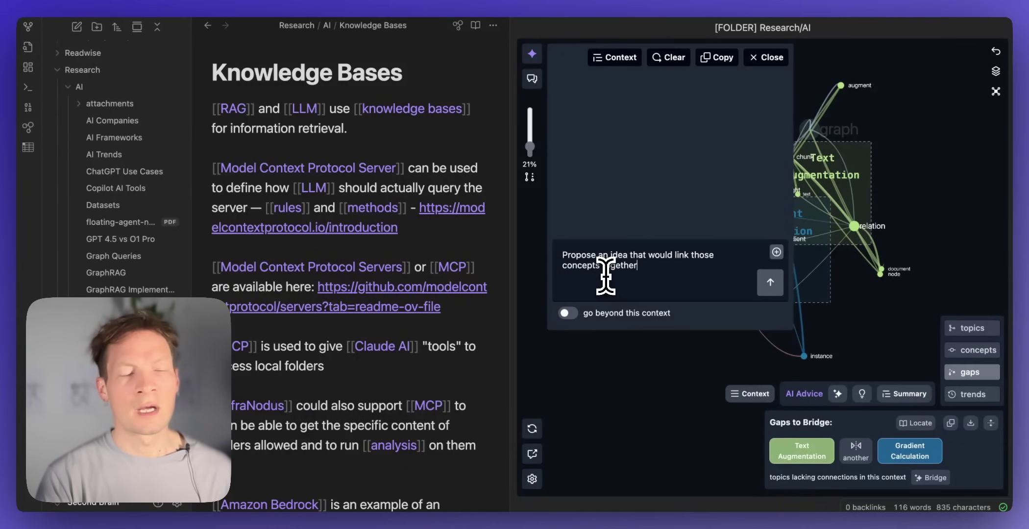
key(Return)
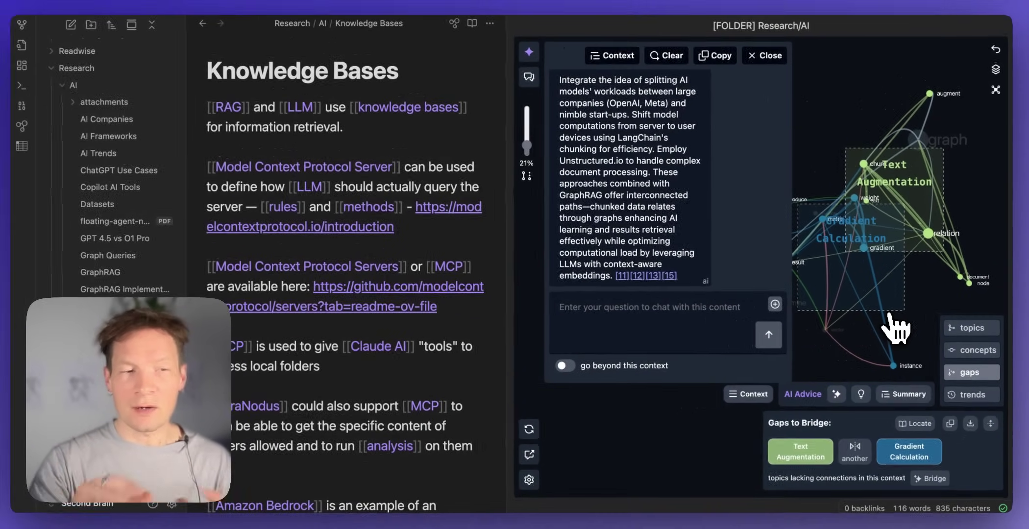
Read through the AI's proposed bridging idea
scroll(652, 210, down, 2)
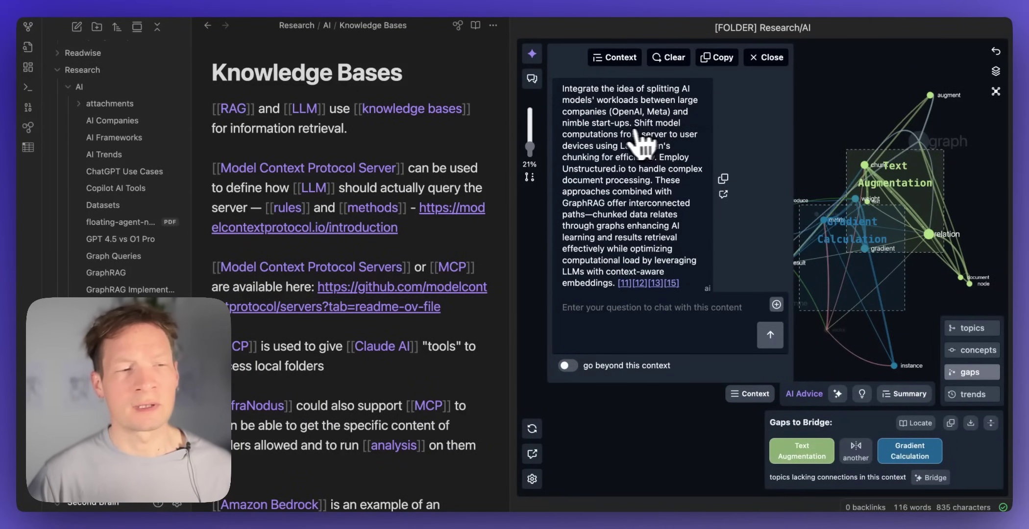
scroll(610, 142, down, 1)
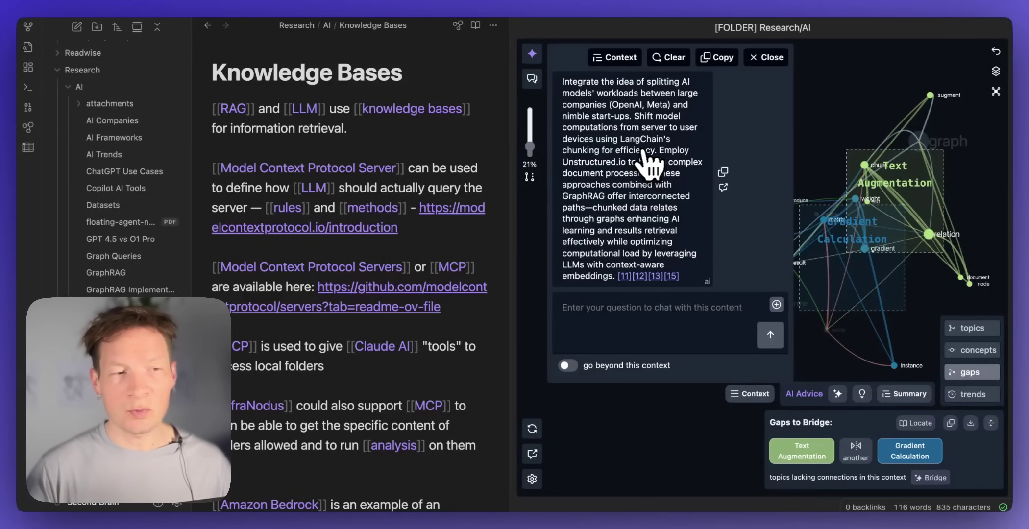
scroll(632, 161, down, 1)
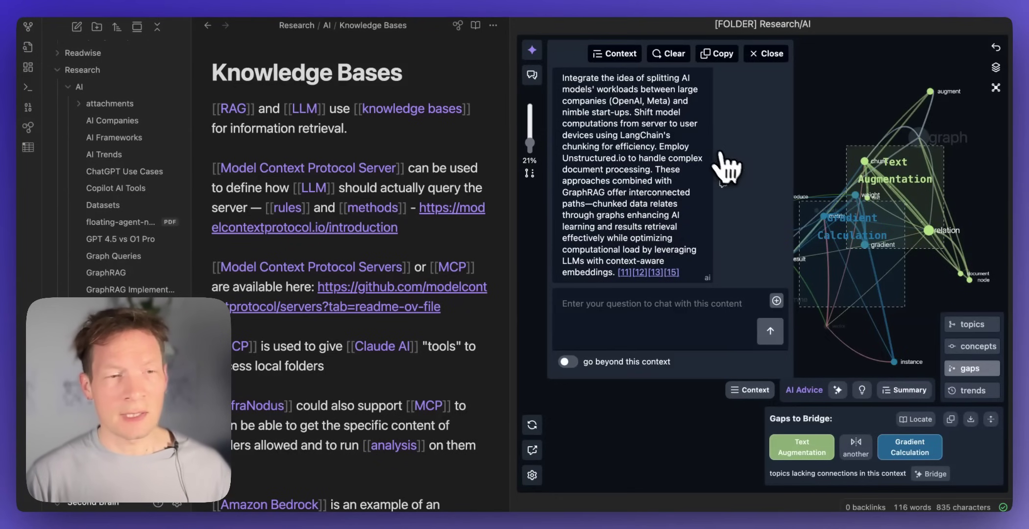
click(724, 183)
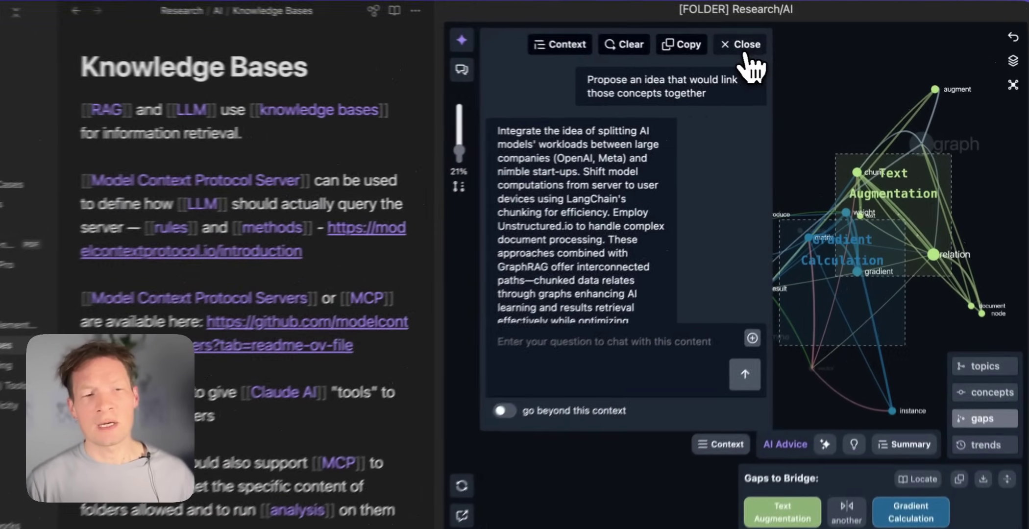
Close the AI chat and inspect the knowledge and base nodes in the Research/AI concept graph
click(746, 45)
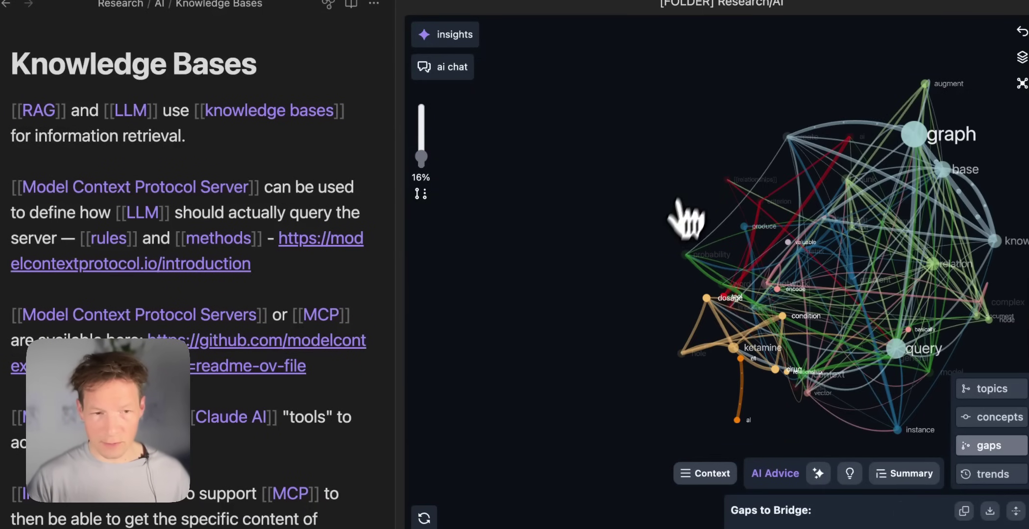
drag(765, 269, 770, 356)
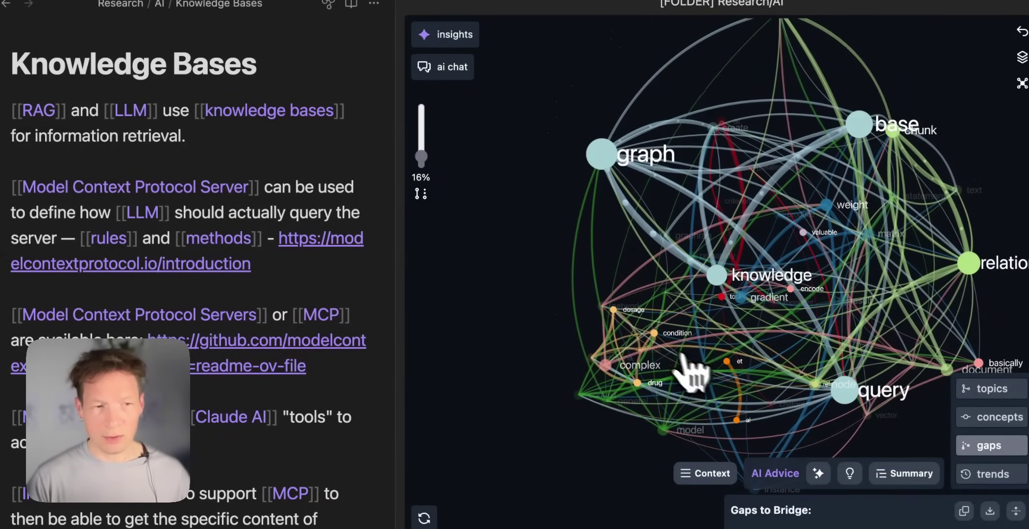
click(771, 294)
click(856, 129)
click(899, 164)
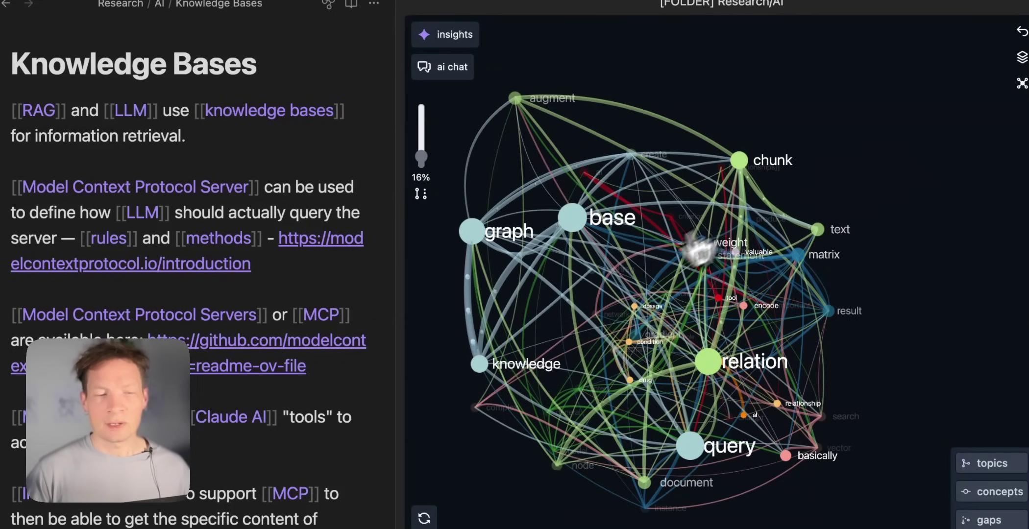
Rotate the concept graph to new orientations and switch over to the ChatGPT window
drag(691, 254, 747, 241)
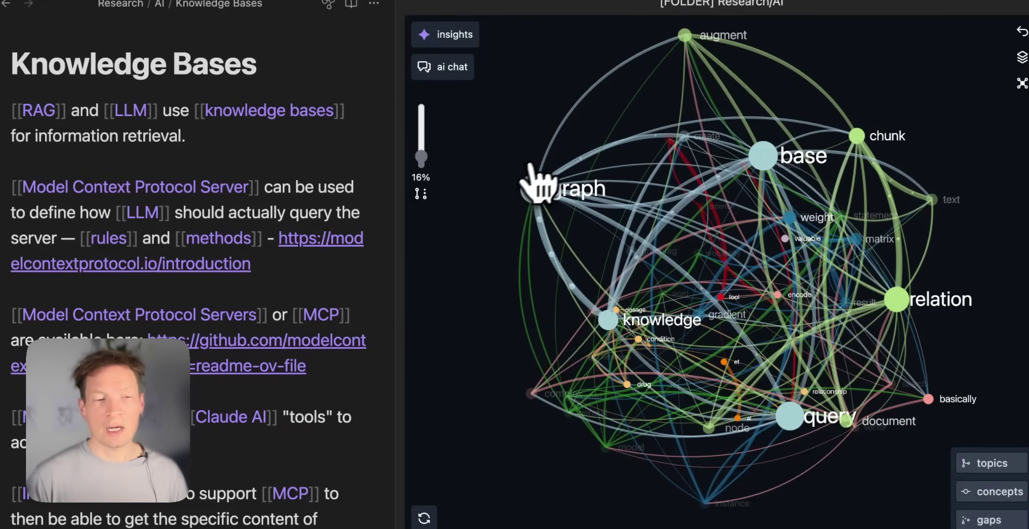
drag(510, 208, 562, 237)
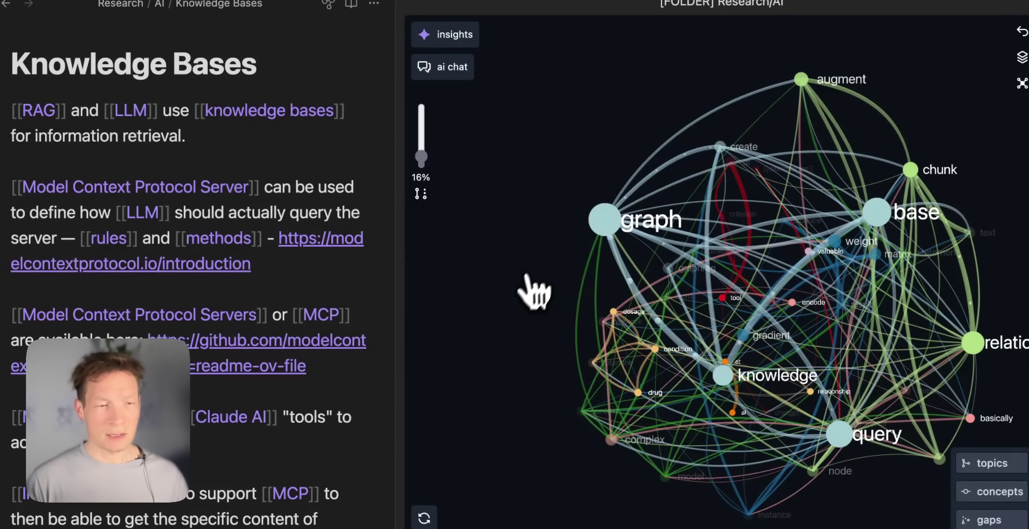
key(super+Tab)
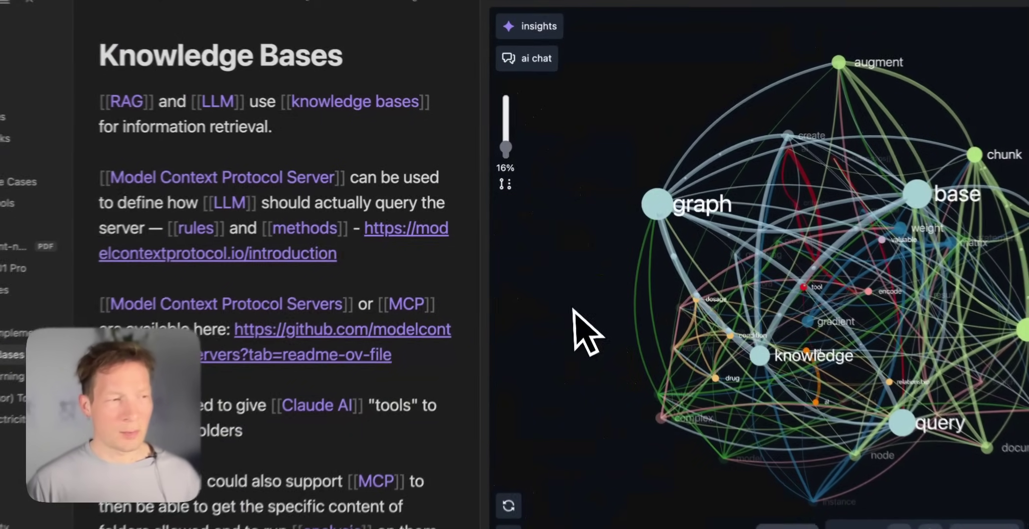
scroll(0, 308, up, 5)
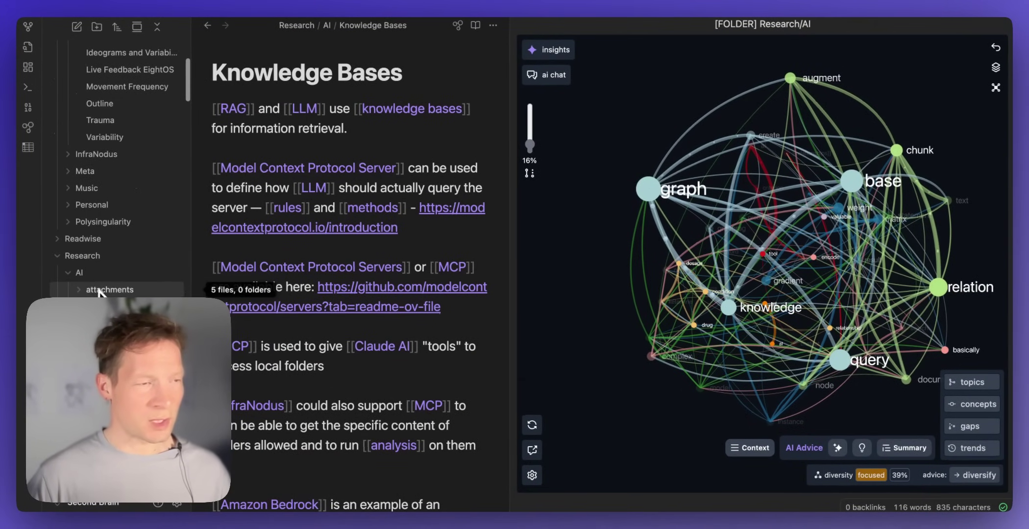
scroll(108, 275, down, 5)
scroll(122, 235, up, 3)
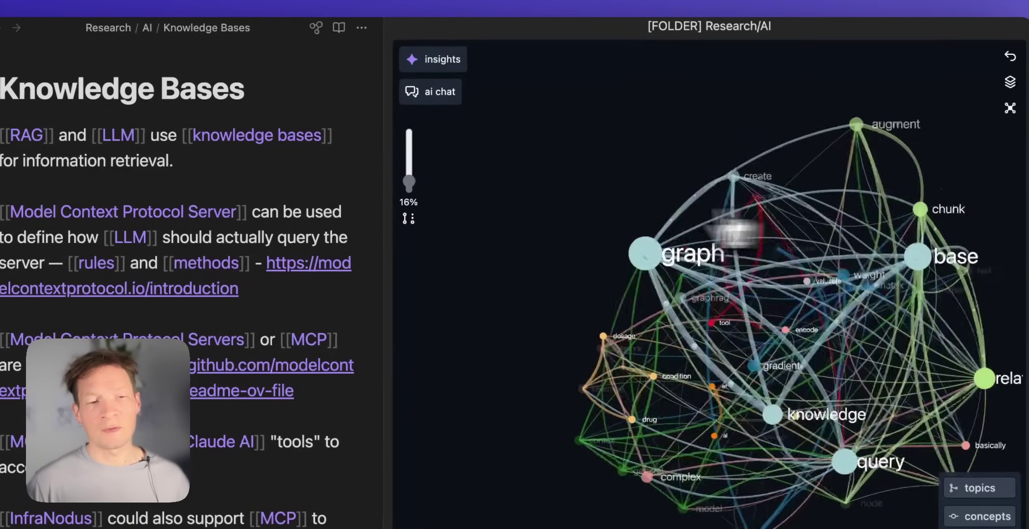
drag(705, 231, 600, 229)
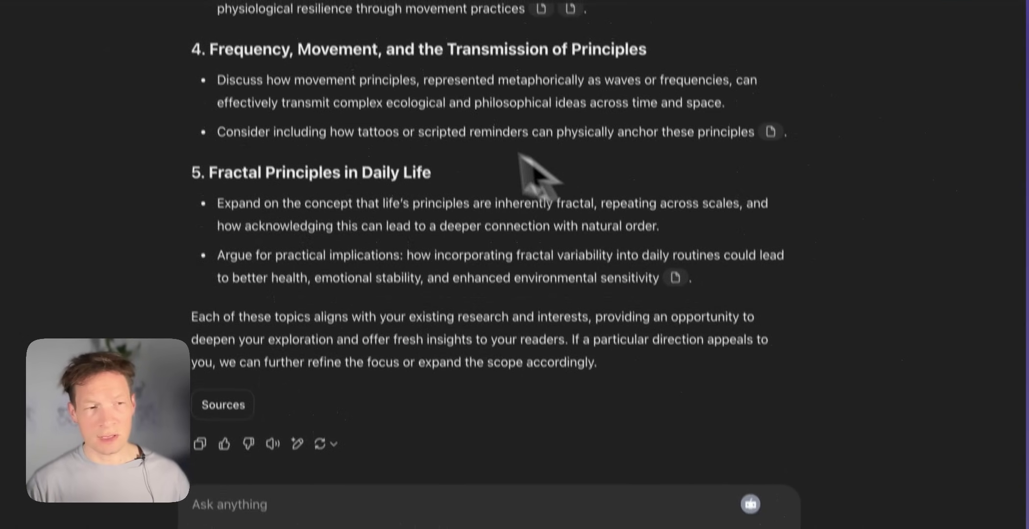
Analyse the ChatGPT page with InfraNodus, focus on Ecological Visualization, and start a page-content chat
click(1002, 497)
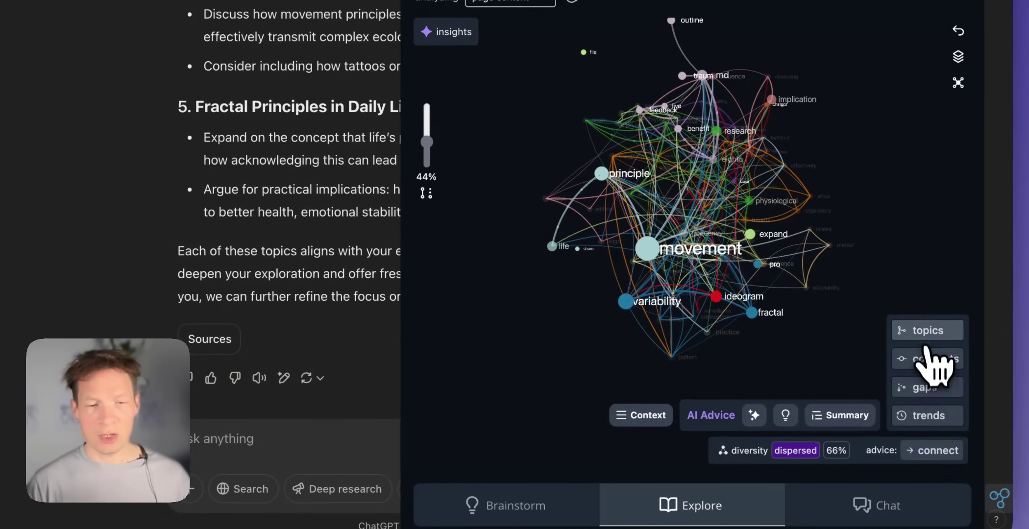
click(924, 336)
click(816, 460)
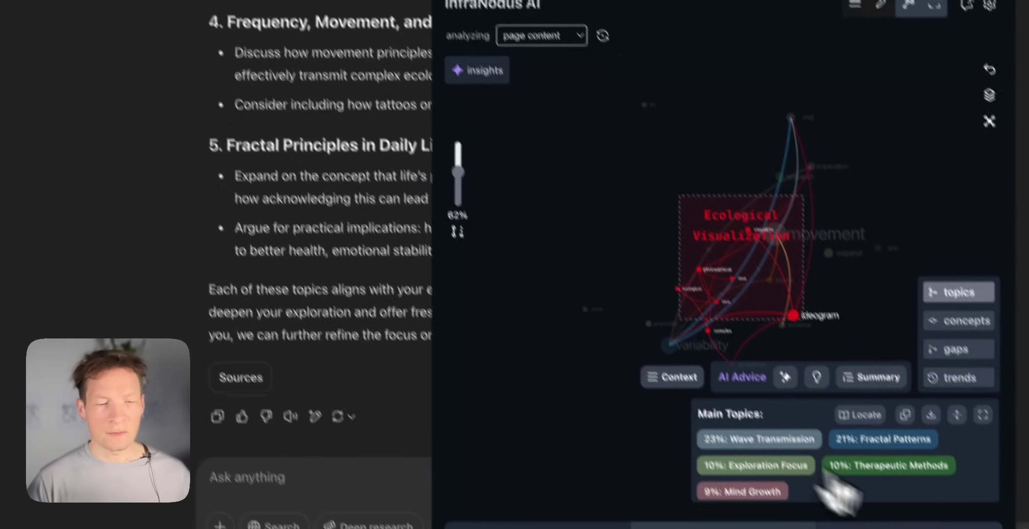
click(880, 508)
click(519, 322)
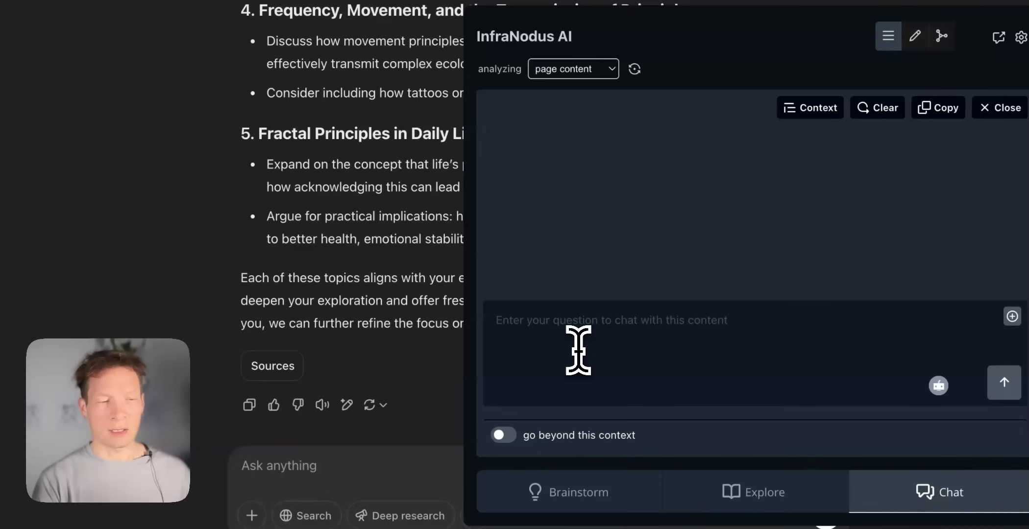
Ask 'Tell me more about it?', check the focus topics, then return to the conversation's graph
text(Tell me more about it?)
key(Return)
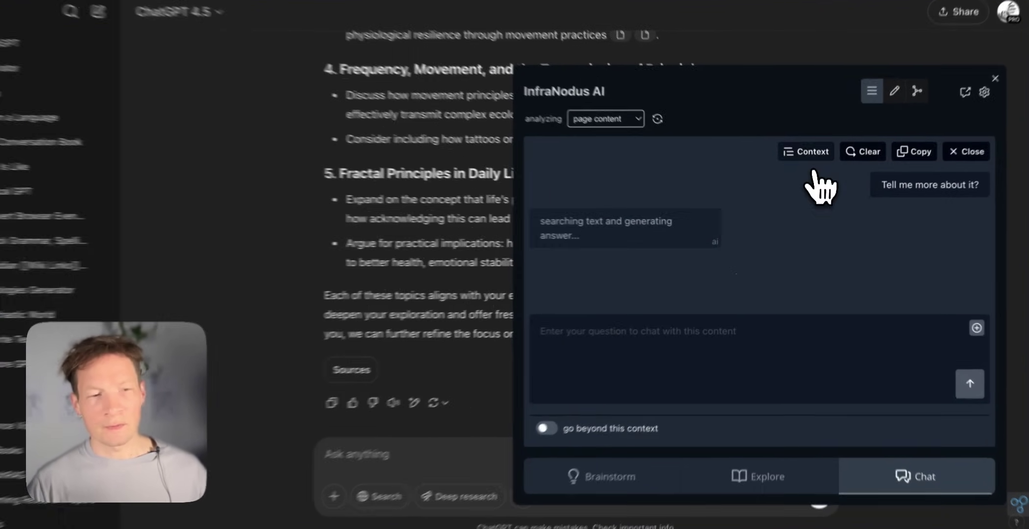
click(808, 160)
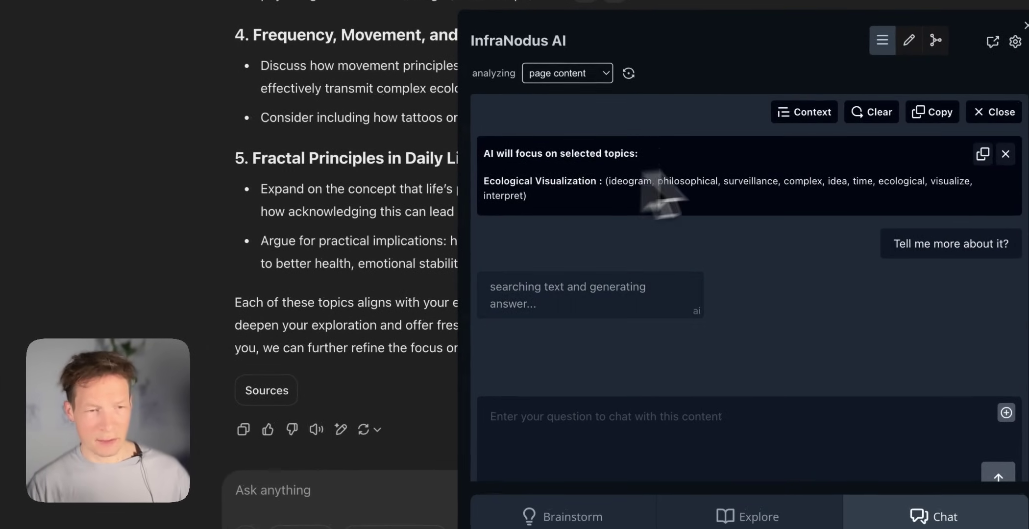
click(814, 115)
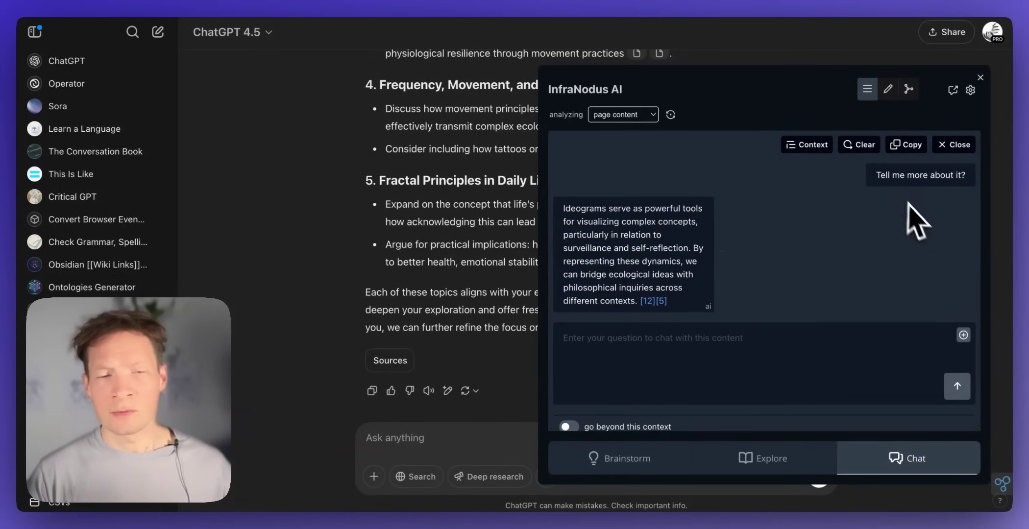
click(958, 147)
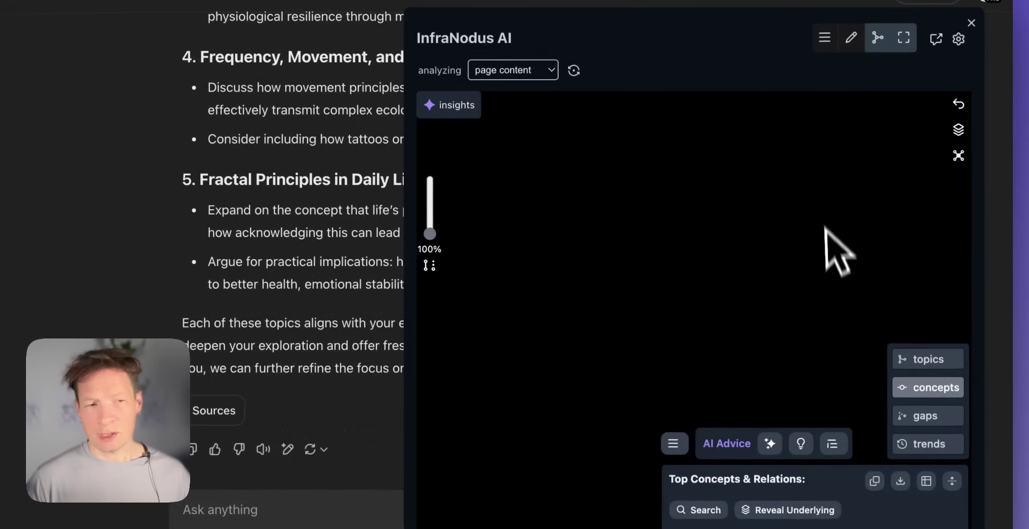